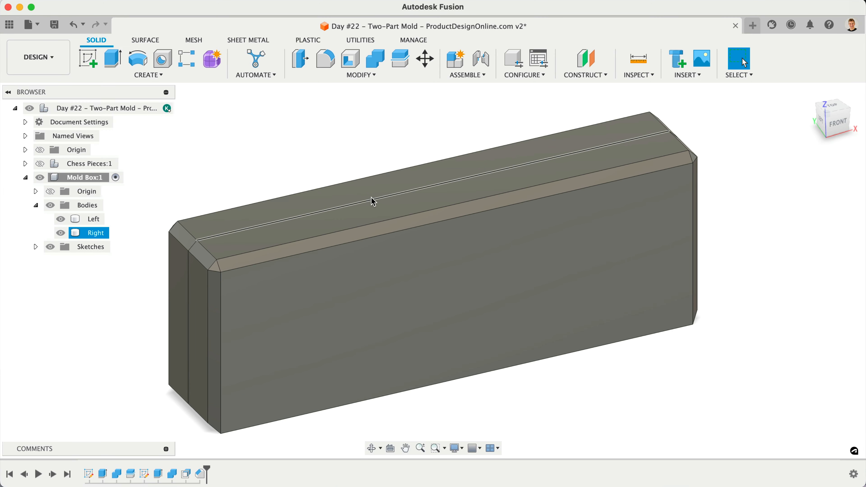
{"action": "left_click", "coordinate": [374, 201]}
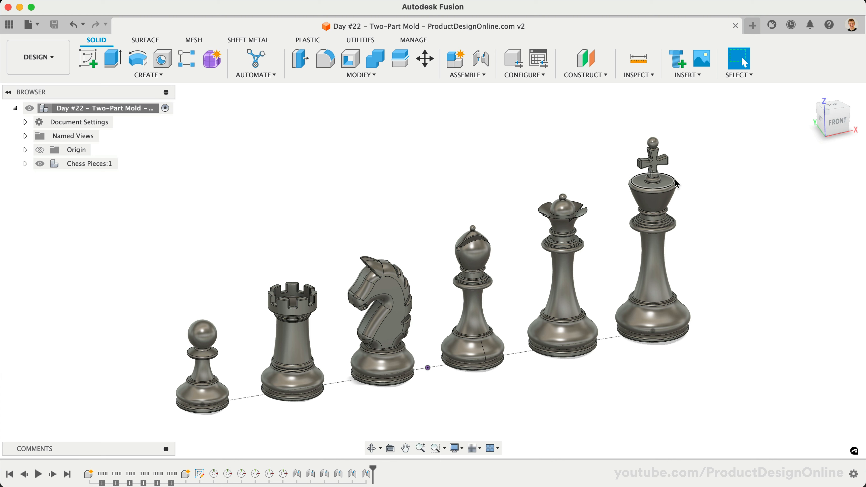
- Edit the Queen's joint in the Chess Pieces assembly, setting its alignment angle to 45 degrees
{"action": "left_click", "coordinate": [833, 107]}
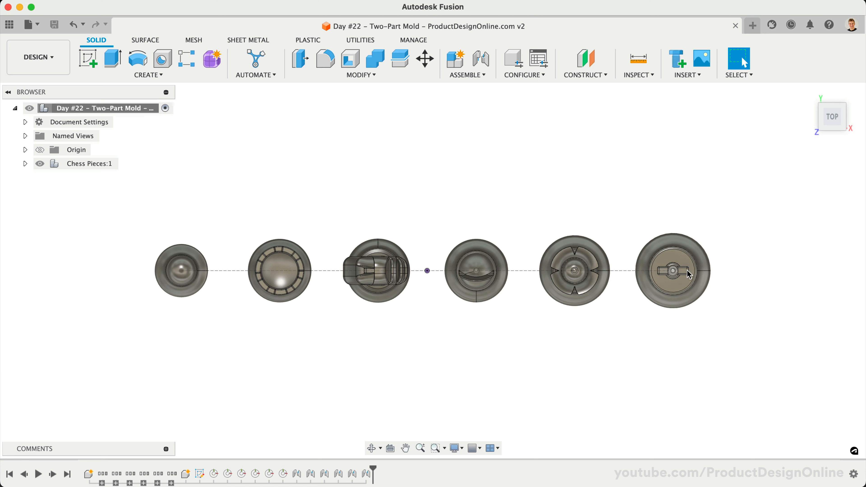
{"action": "scroll", "coordinate": [701, 276], "scroll_direction": "up", "scroll_amount": 3}
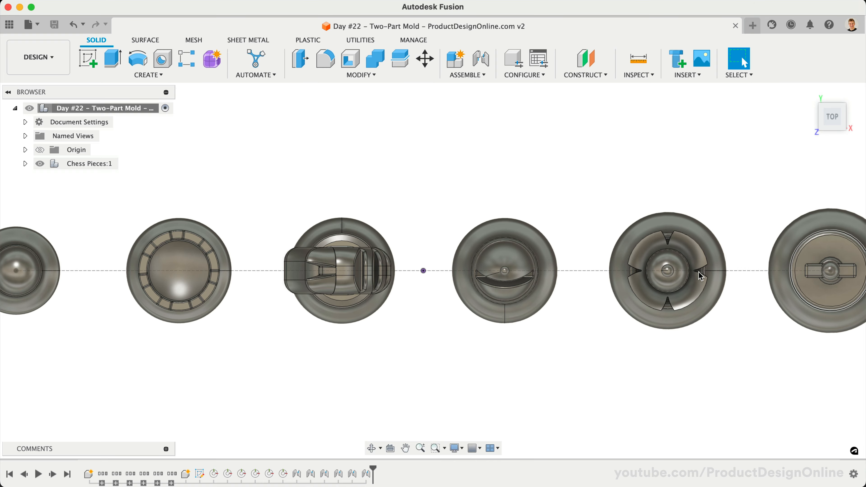
{"action": "scroll", "coordinate": [647, 289], "scroll_direction": "up", "scroll_amount": 5}
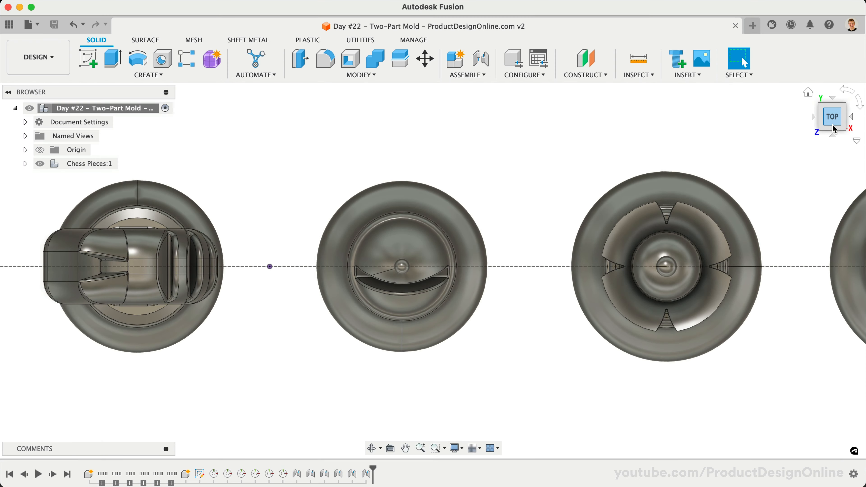
{"action": "left_click_drag", "start_coordinate": [833, 129], "coordinate": [852, 98]}
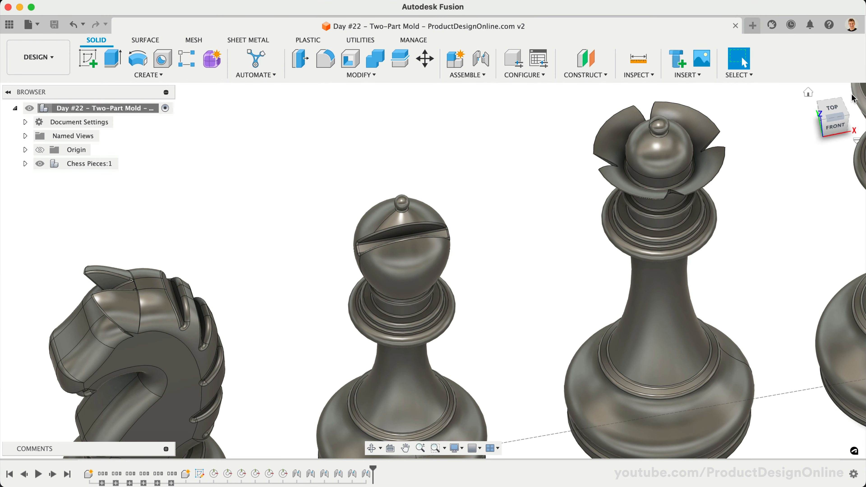
{"action": "scroll", "coordinate": [448, 185], "scroll_direction": "down", "scroll_amount": 5}
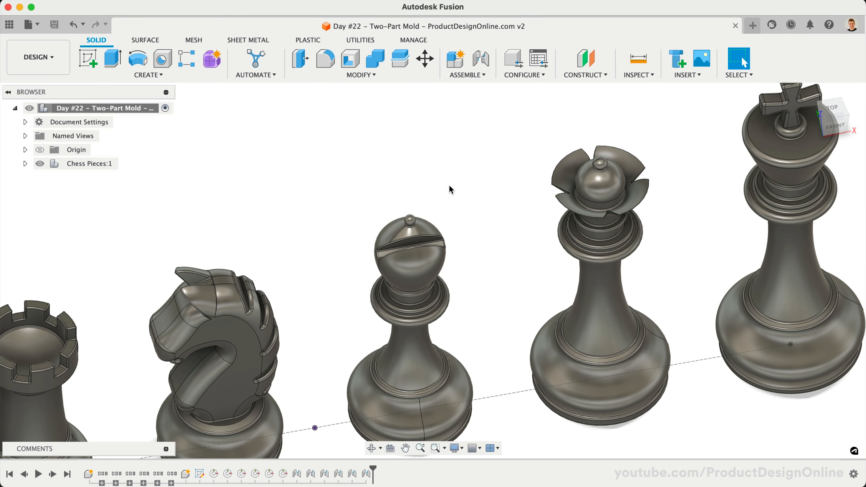
{"action": "left_click", "coordinate": [25, 164]}
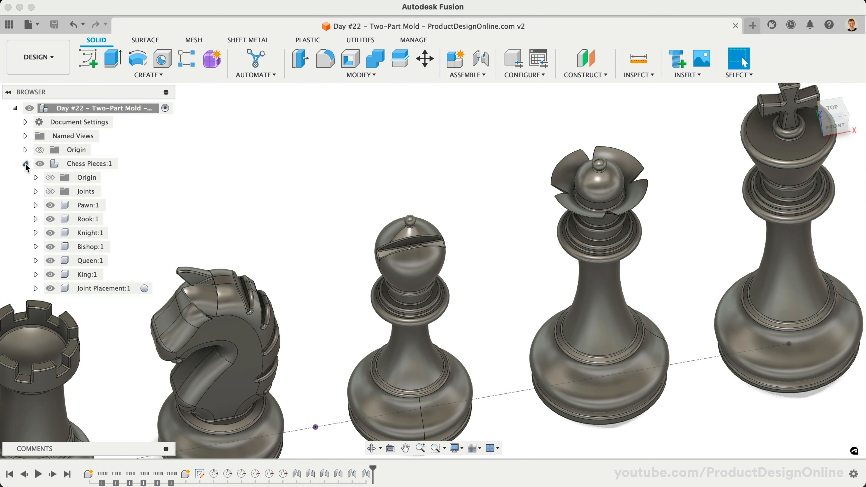
{"action": "left_click", "coordinate": [35, 191]}
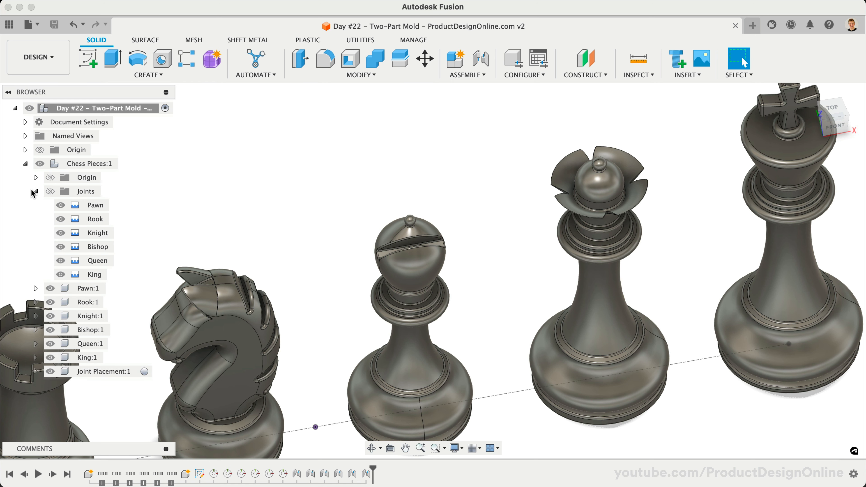
{"action": "right_click", "coordinate": [95, 261]}
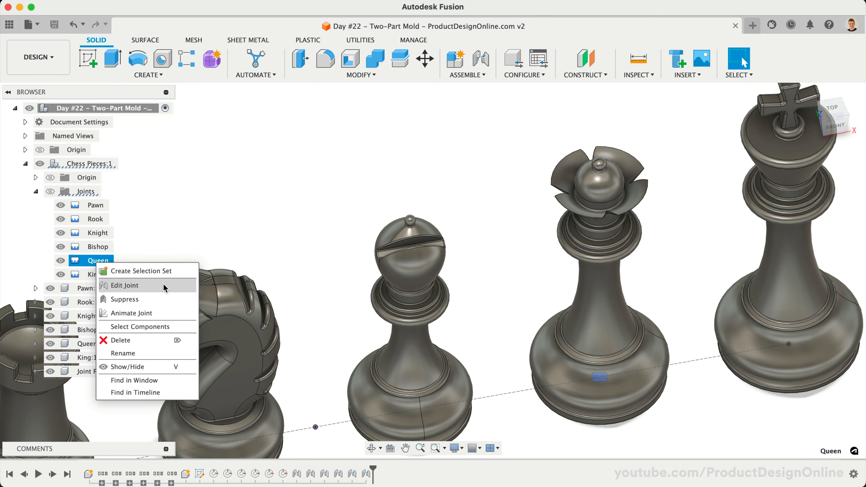
{"action": "left_click", "coordinate": [163, 286]}
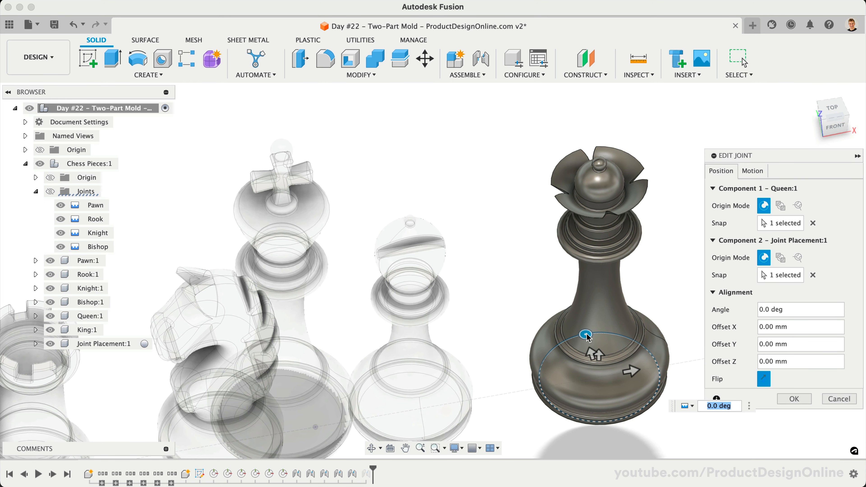
{"action": "left_click_drag", "start_coordinate": [574, 338], "coordinate": [549, 353]}
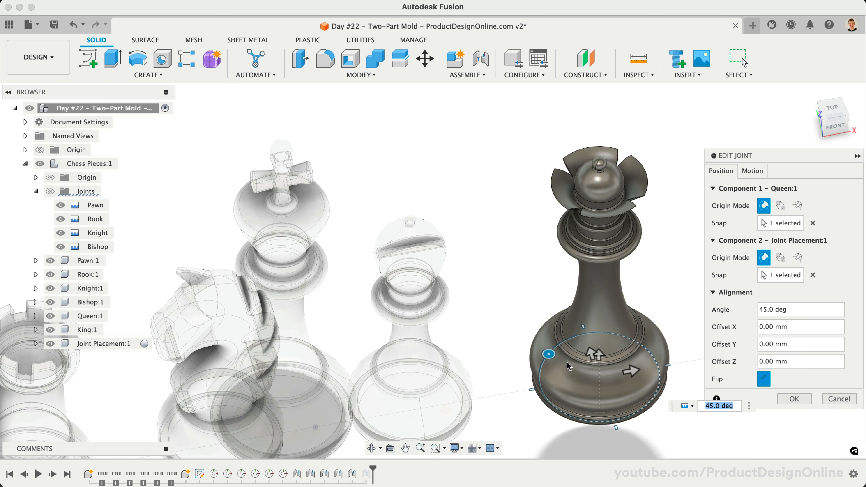
{"action": "left_click", "coordinate": [794, 399]}
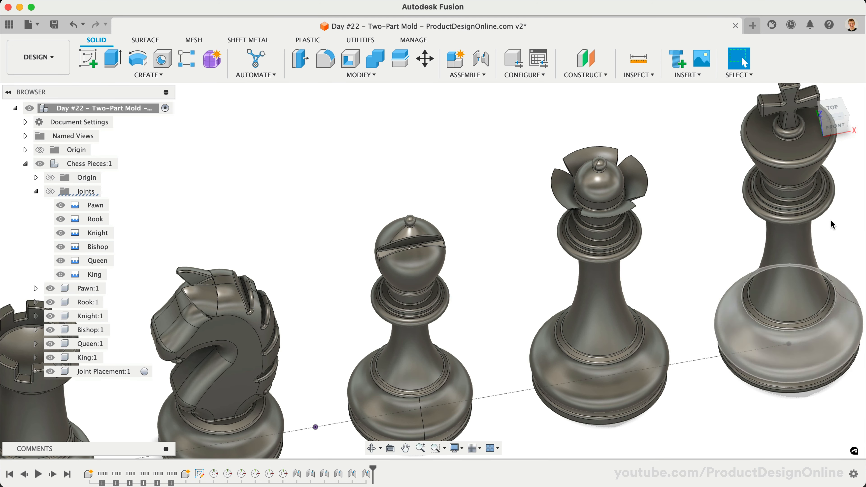
- Edit the Bishop's joint to rotate the piece a quarter turn so its slot lies across the row of chess pieces
{"action": "left_click", "coordinate": [833, 111]}
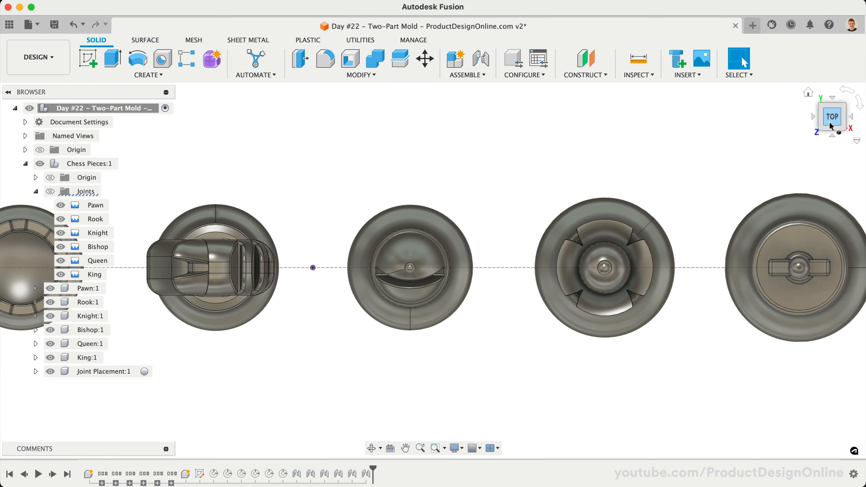
{"action": "left_click_drag", "start_coordinate": [829, 123], "coordinate": [850, 84]}
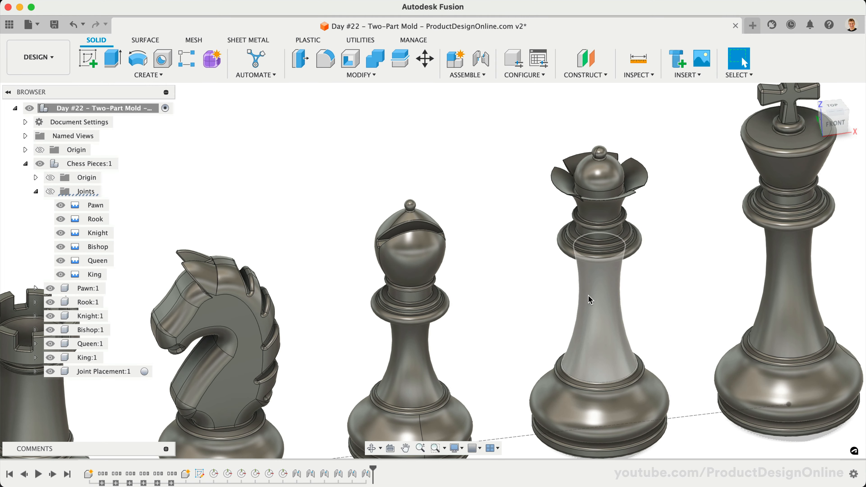
{"action": "scroll", "coordinate": [436, 266], "scroll_direction": "down", "scroll_amount": 3}
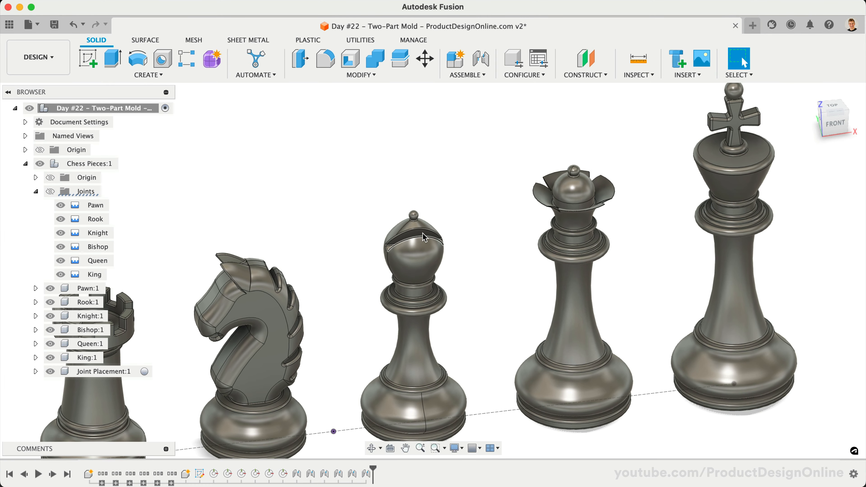
{"action": "right_click", "coordinate": [98, 247]}
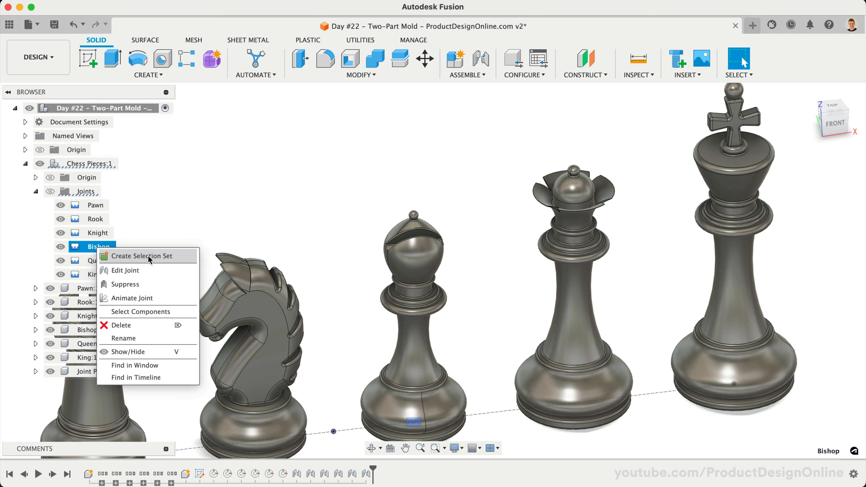
{"action": "left_click", "coordinate": [157, 270]}
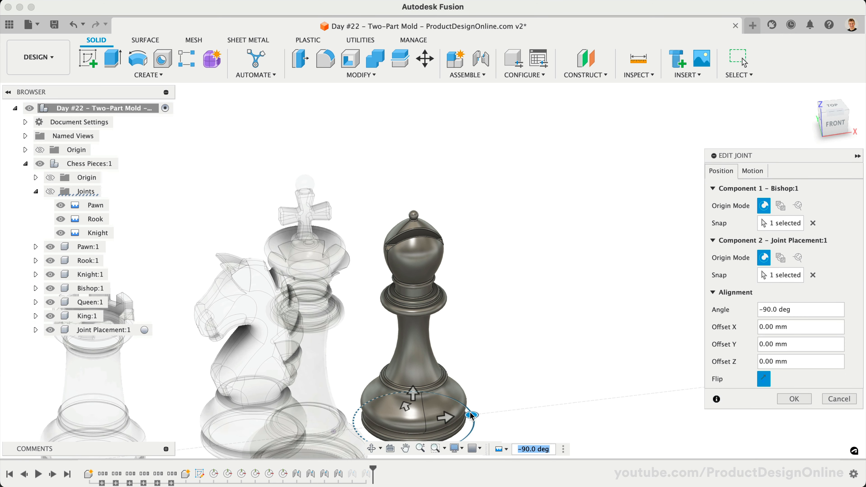
{"action": "left_click_drag", "start_coordinate": [472, 414], "coordinate": [418, 439]}
{"action": "left_click", "coordinate": [794, 401]}
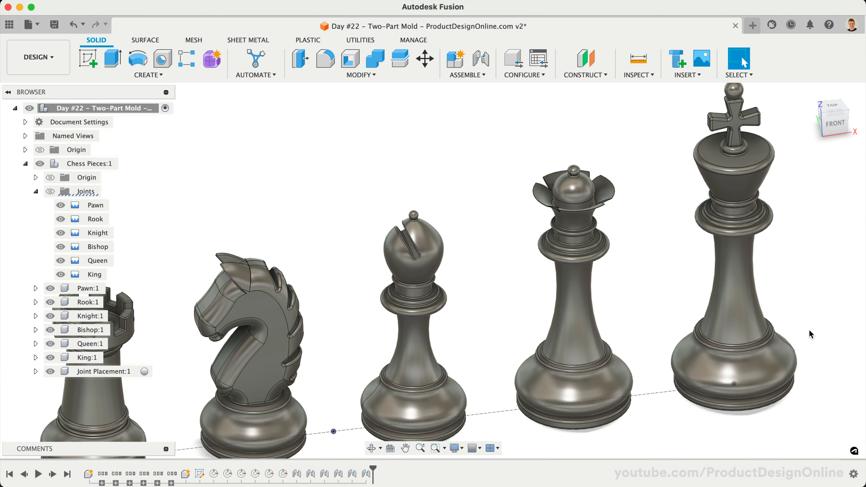
- Edit the Rook's joint, setting its alignment angle to 10 degrees
{"action": "scroll", "coordinate": [473, 255], "scroll_direction": "down", "scroll_amount": 3}
{"action": "middle_click_drag", "start_coordinate": [407, 315], "coordinate": [461, 258]}
{"action": "middle_click_drag", "start_coordinate": [311, 287], "coordinate": [429, 287]}
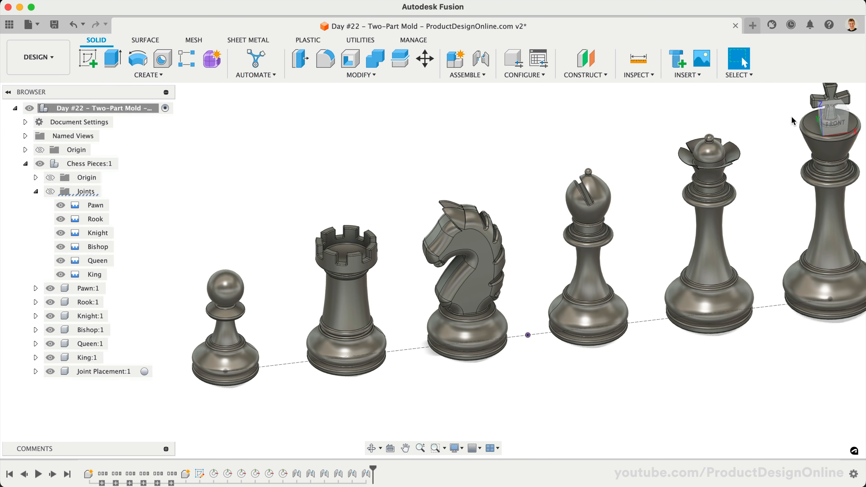
{"action": "left_click", "coordinate": [834, 104]}
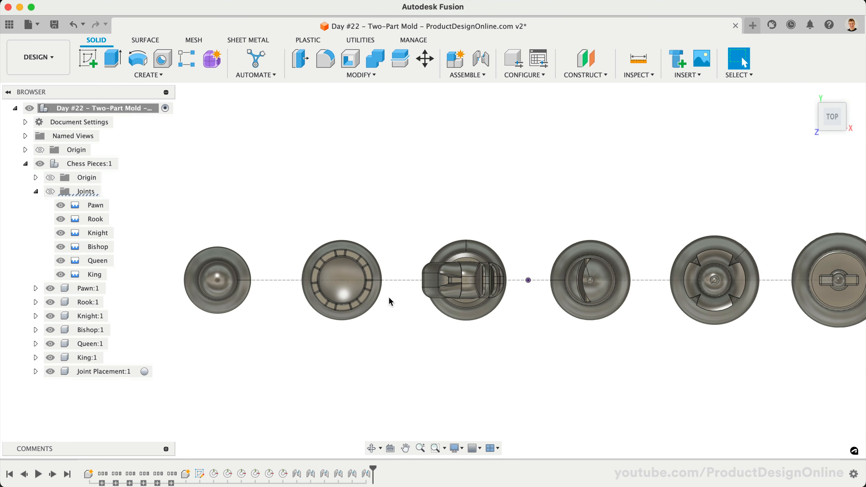
{"action": "scroll", "coordinate": [295, 314], "scroll_direction": "up", "scroll_amount": 5}
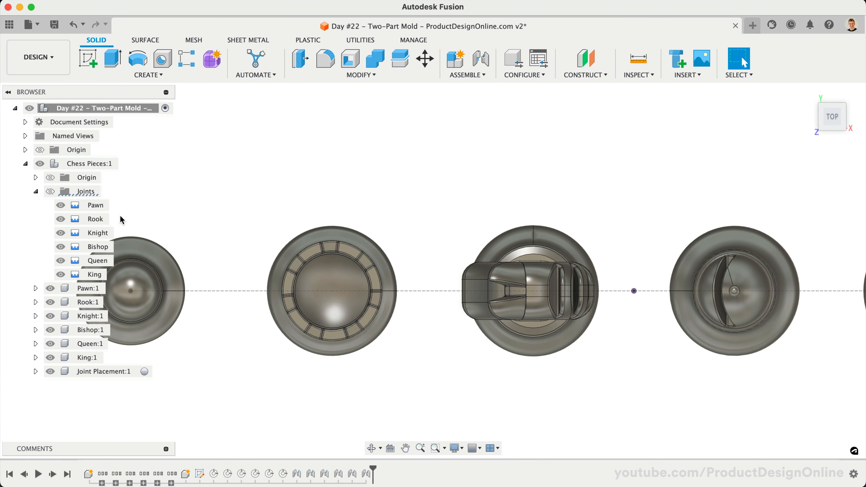
{"action": "right_click", "coordinate": [102, 220]}
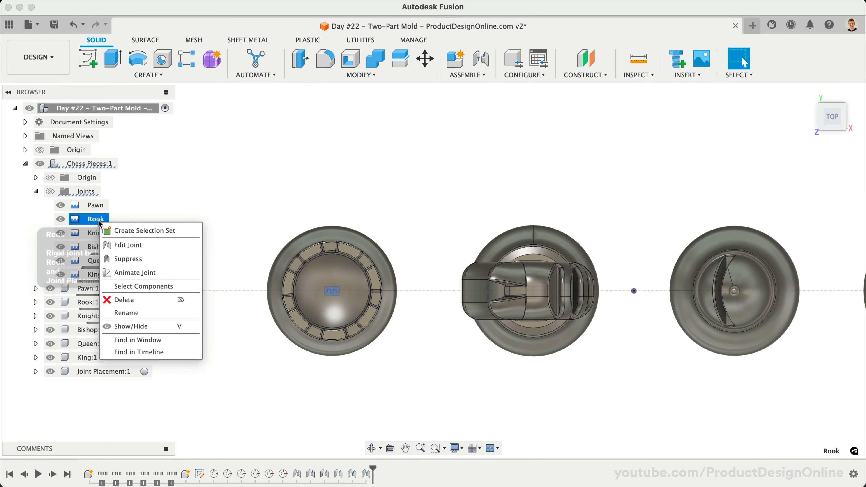
{"action": "left_click", "coordinate": [122, 244]}
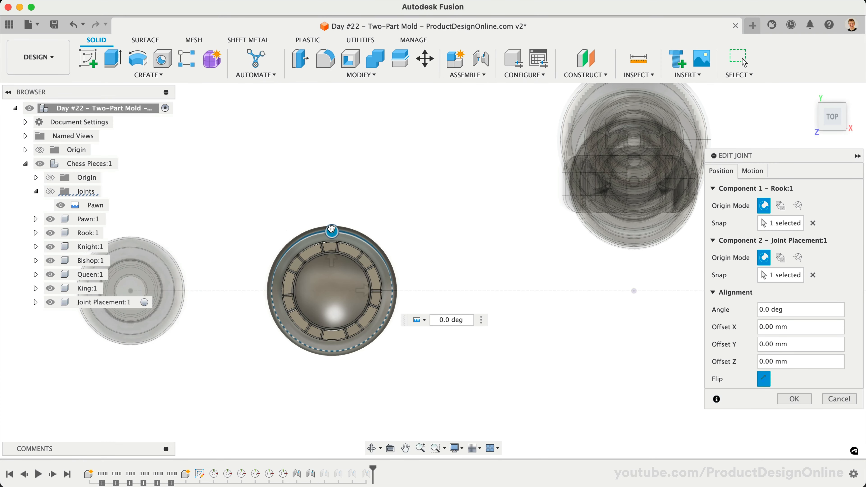
{"action": "left_click_drag", "start_coordinate": [331, 231], "coordinate": [322, 231]}
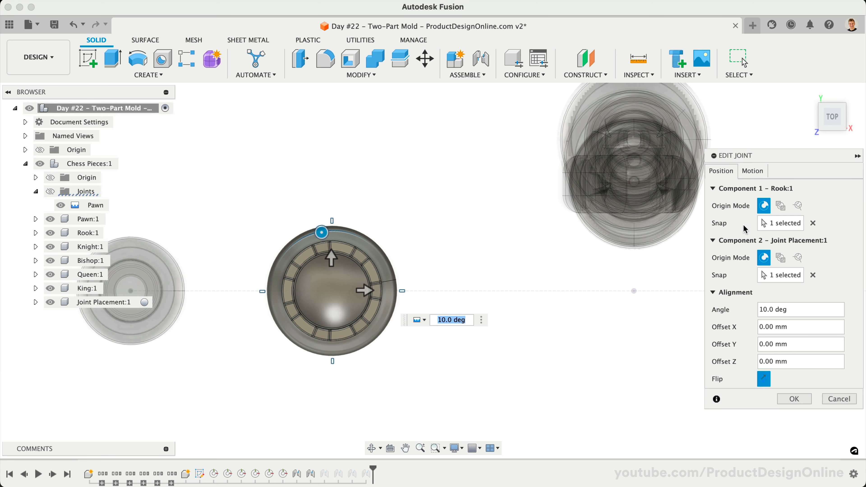
{"action": "left_click", "coordinate": [791, 399]}
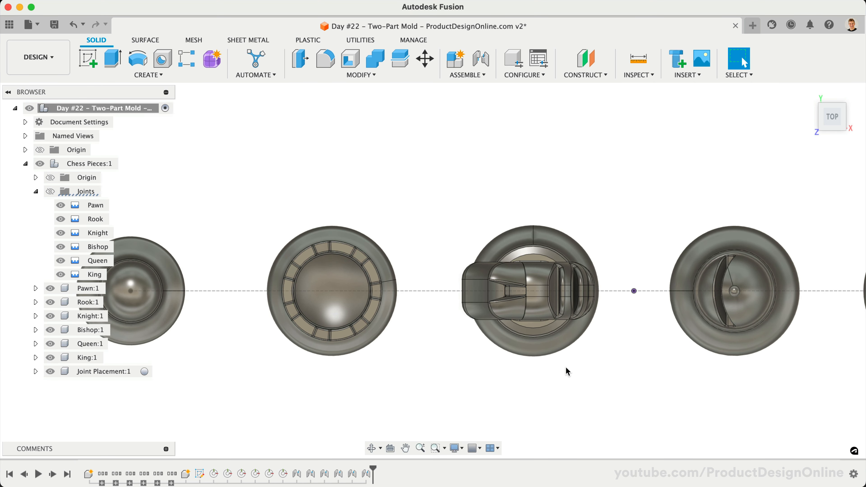
- Examine the rotated rook, the pawn and the rest of the chess piece row from an angled front view
{"action": "middle_click_drag", "start_coordinate": [825, 126], "coordinate": [848, 91], "text": "shift"}
{"action": "left_click_drag", "start_coordinate": [848, 91], "coordinate": [848, 89]}
{"action": "scroll", "coordinate": [459, 247], "scroll_direction": "left", "scroll_amount": 4}
{"action": "scroll", "coordinate": [460, 247], "scroll_direction": "down", "scroll_amount": 2}
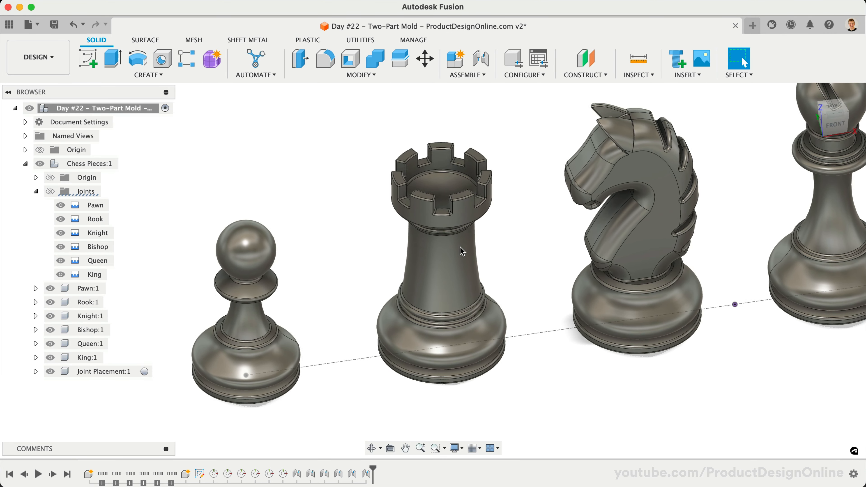
{"action": "scroll", "coordinate": [460, 247], "scroll_direction": "left", "scroll_amount": 5}
{"action": "scroll", "coordinate": [358, 373], "scroll_direction": "up", "scroll_amount": 2}
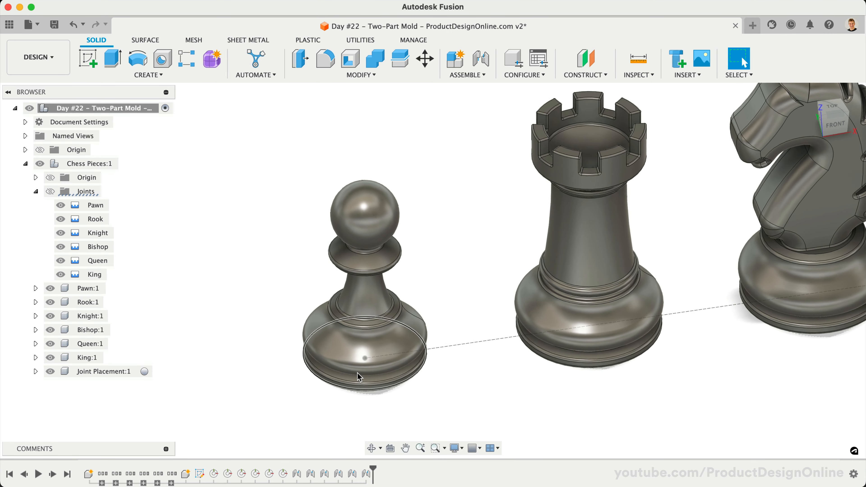
{"action": "scroll", "coordinate": [357, 372], "scroll_direction": "down", "scroll_amount": 4}
{"action": "scroll", "coordinate": [357, 372], "scroll_direction": "down", "scroll_amount": 4}
{"action": "scroll", "coordinate": [357, 372], "scroll_direction": "right", "scroll_amount": 3}
{"action": "scroll", "coordinate": [357, 372], "scroll_direction": "down", "scroll_amount": 2}
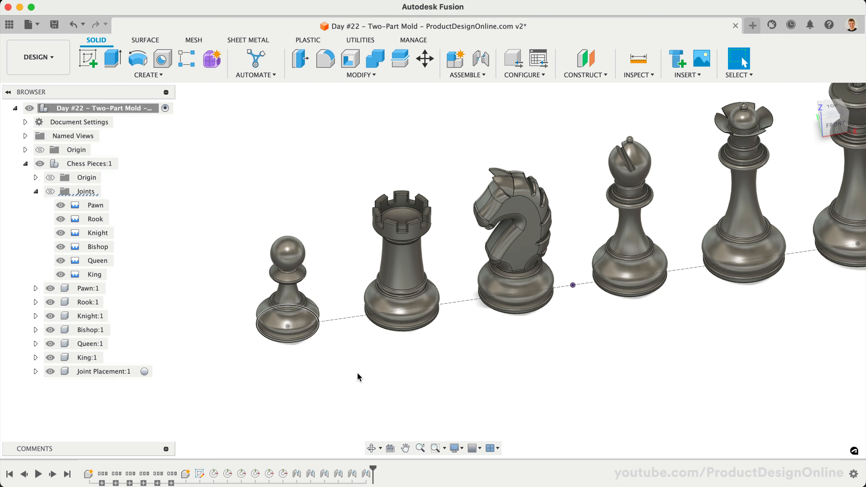
{"action": "scroll", "coordinate": [357, 372], "scroll_direction": "right", "scroll_amount": 3}
{"action": "scroll", "coordinate": [357, 372], "scroll_direction": "up", "scroll_amount": 1}
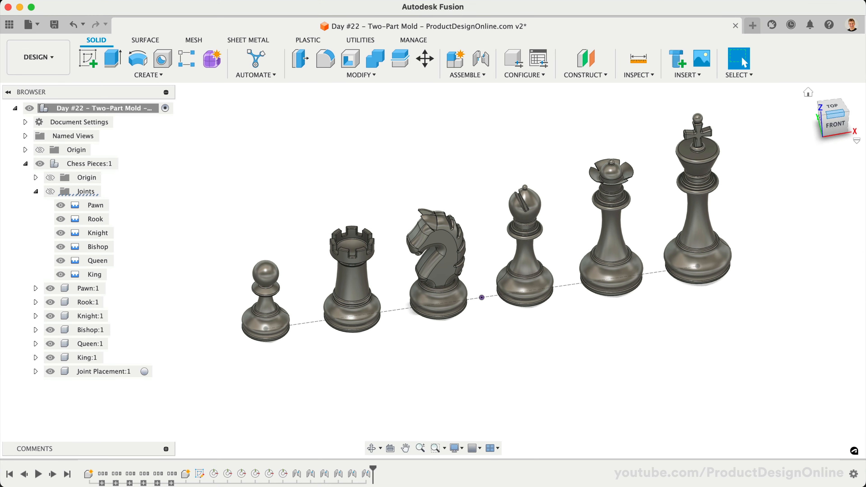
- Create and activate an internal standard component named "Mold Box" under the top-level assembly
{"action": "left_click", "coordinate": [826, 118]}
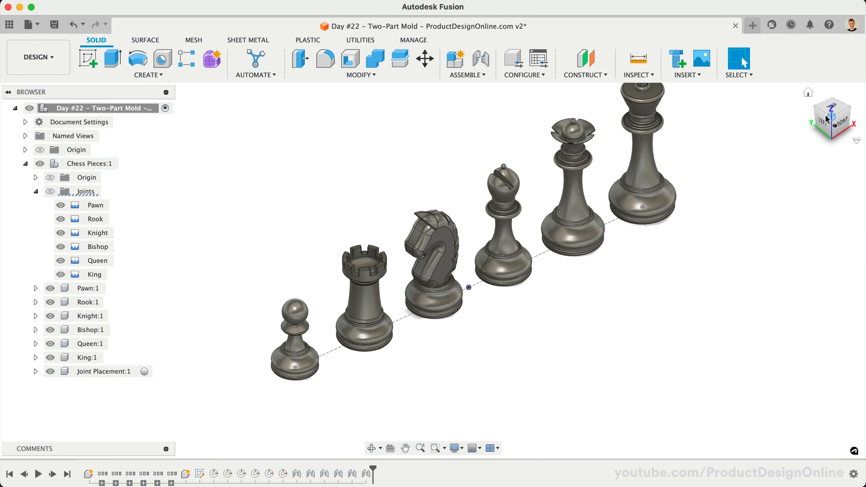
{"action": "left_click", "coordinate": [35, 191]}
{"action": "left_click", "coordinate": [25, 164]}
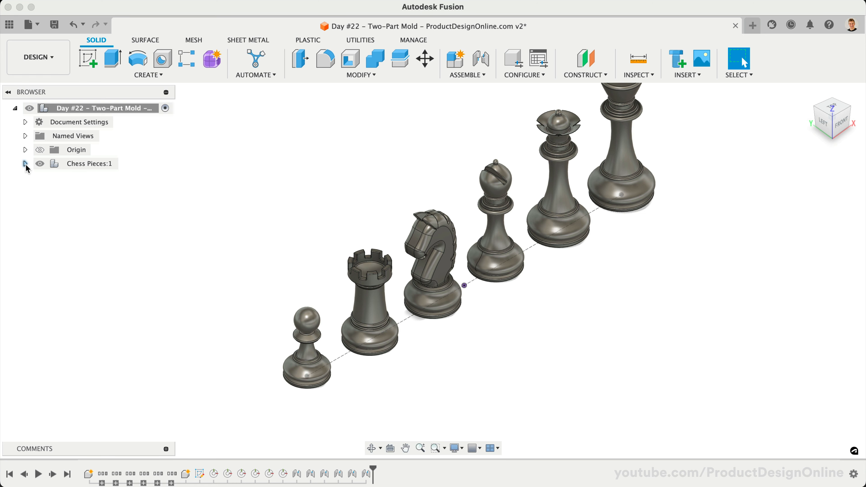
{"action": "right_click", "coordinate": [97, 108]}
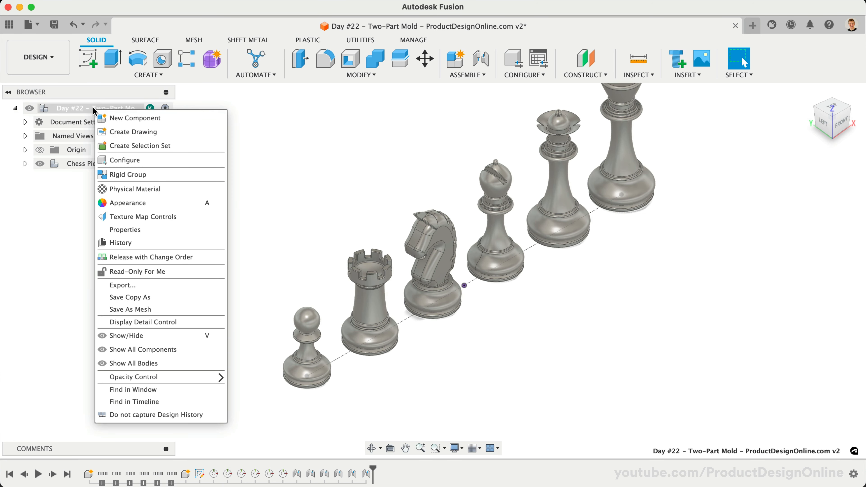
{"action": "left_click", "coordinate": [139, 123]}
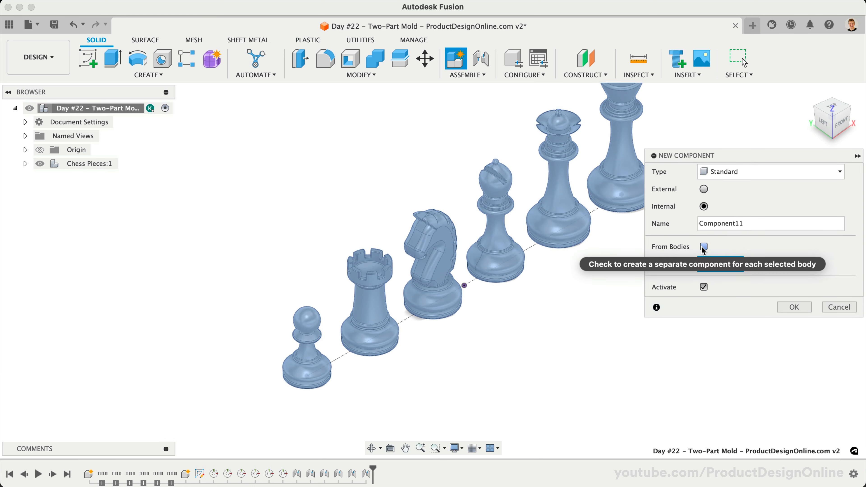
{"action": "double_click", "coordinate": [719, 222]}
{"action": "type", "text": "Mold"}
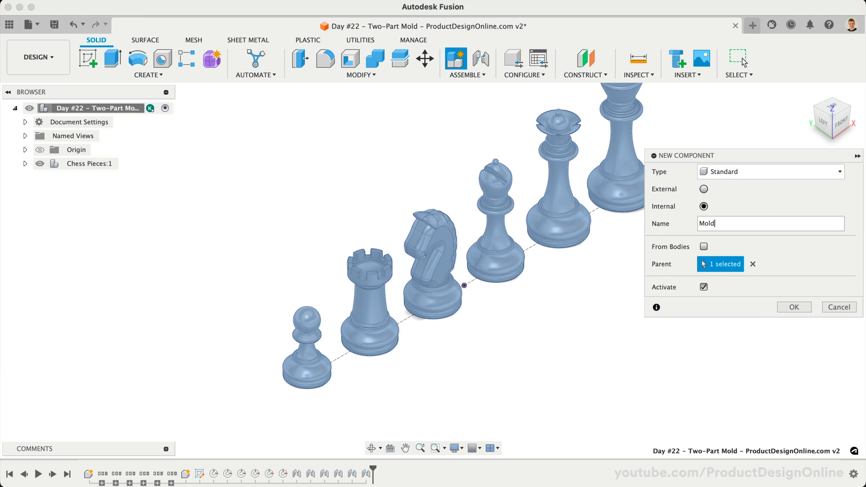
{"action": "type", "text": " Box"}
{"action": "key", "text": "Return"}
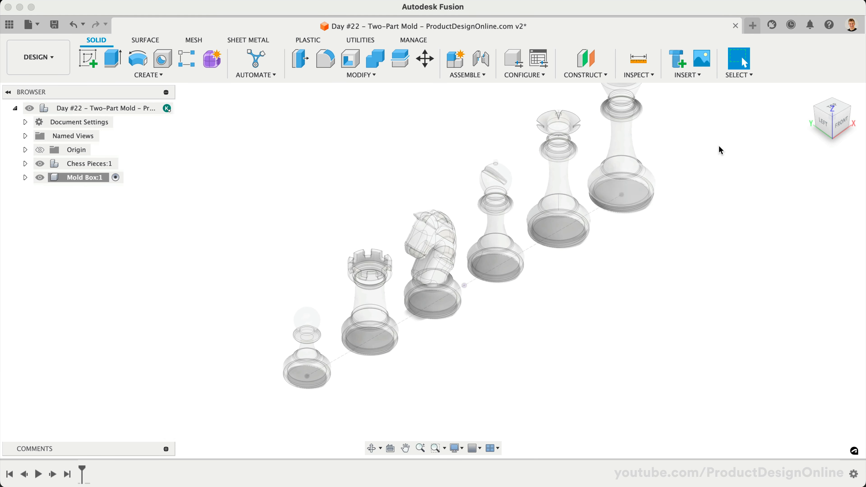
- Sketch a center rectangle 450 mm wide and 90 mm high on the horizontal origin plane, centered on the origin beneath the chess pieces
{"action": "left_click_drag", "start_coordinate": [834, 133], "coordinate": [802, 116]}
{"action": "scroll", "coordinate": [451, 233], "scroll_direction": "right", "scroll_amount": 5}
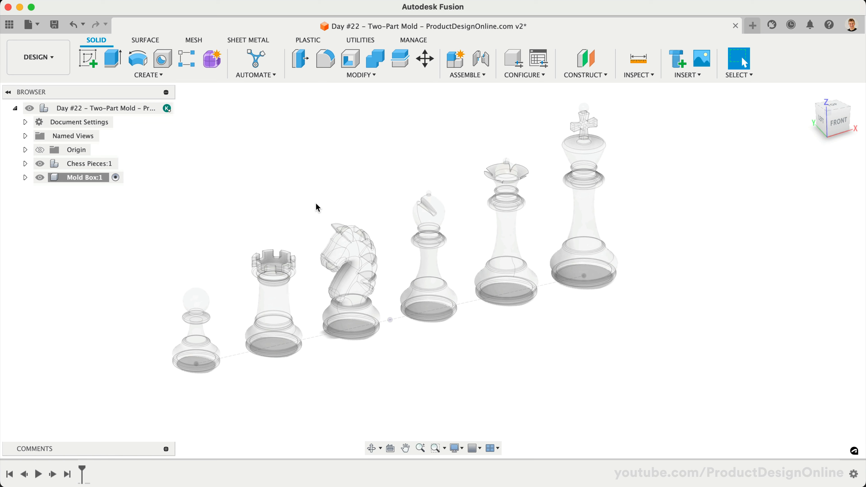
{"action": "key", "text": "shift+s"}
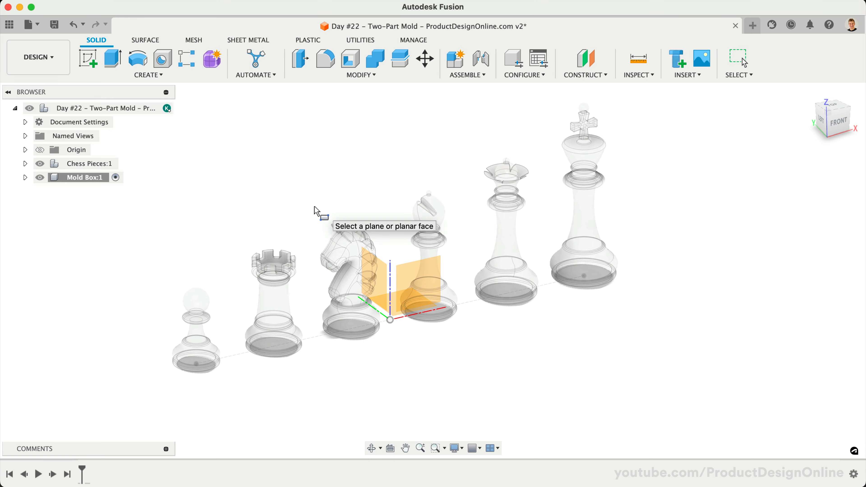
{"action": "left_click", "coordinate": [395, 306]}
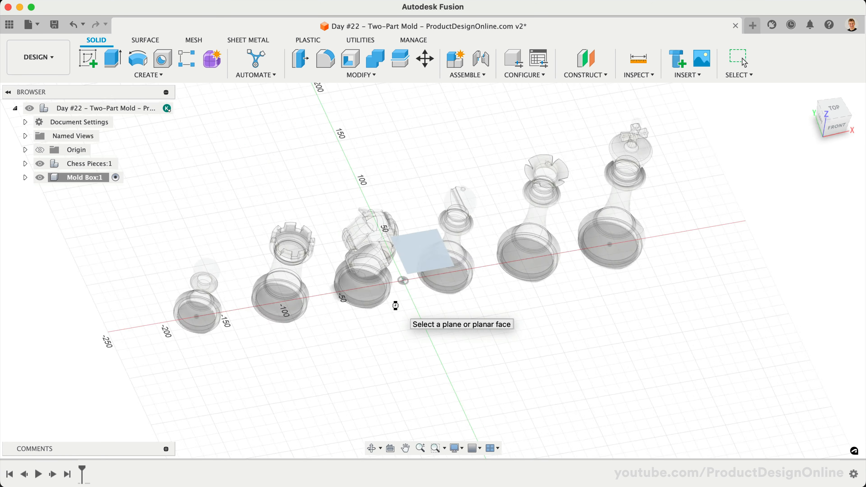
{"action": "key", "text": "r"}
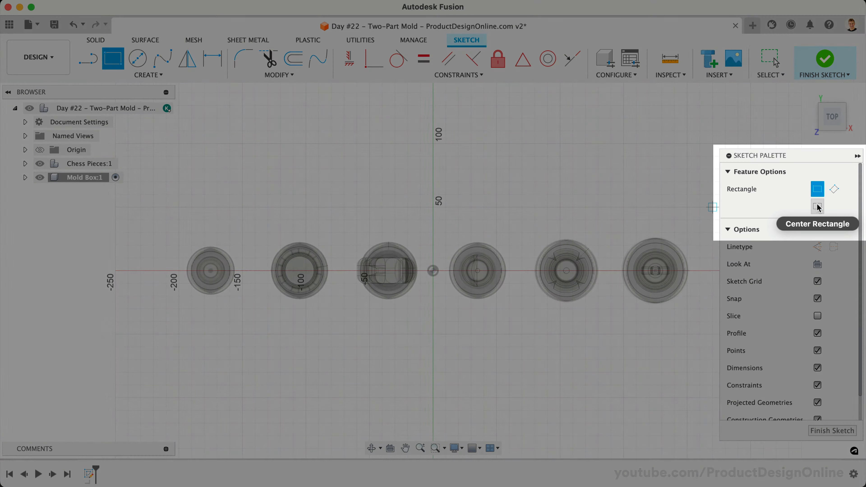
{"action": "left_click", "coordinate": [817, 206]}
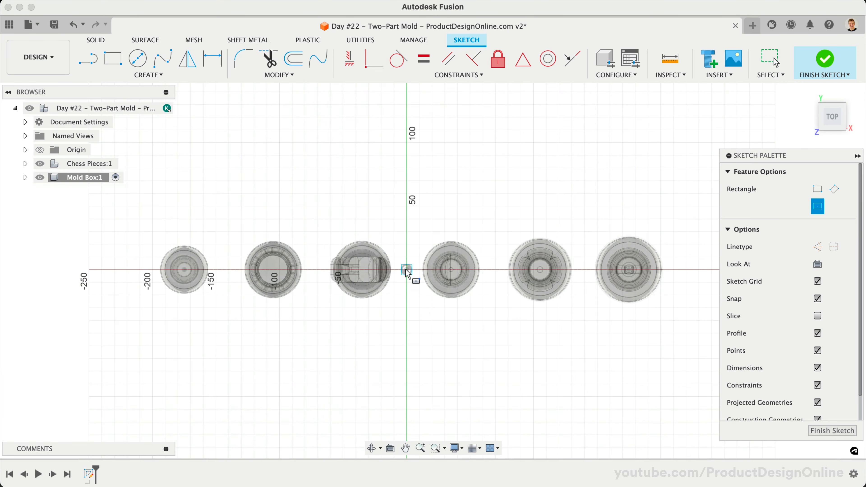
{"action": "left_click", "coordinate": [406, 269]}
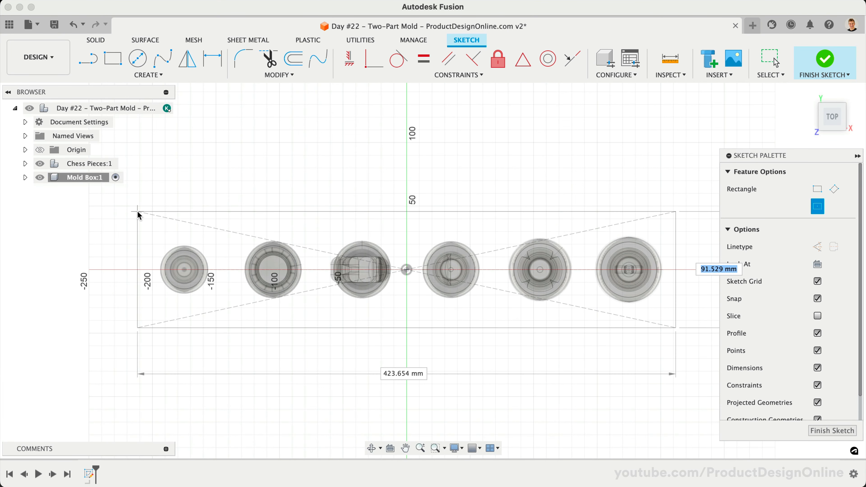
{"action": "key", "text": "Tab"}
{"action": "type", "text": "4"}
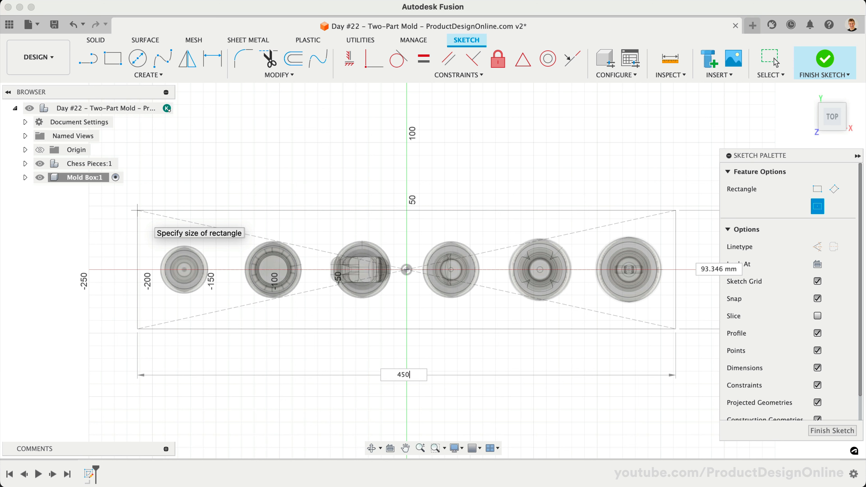
{"action": "type", "text": "50"}
{"action": "key", "text": "Tab"}
{"action": "type", "text": "90"}
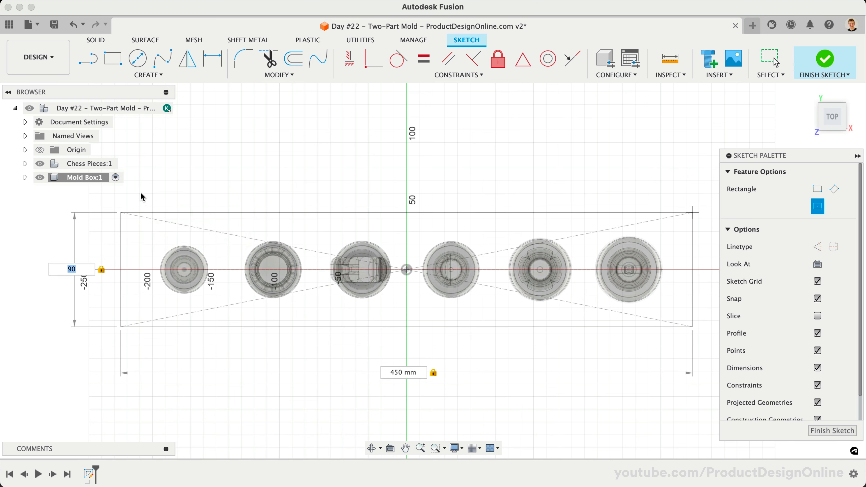
{"action": "key", "text": "Return"}
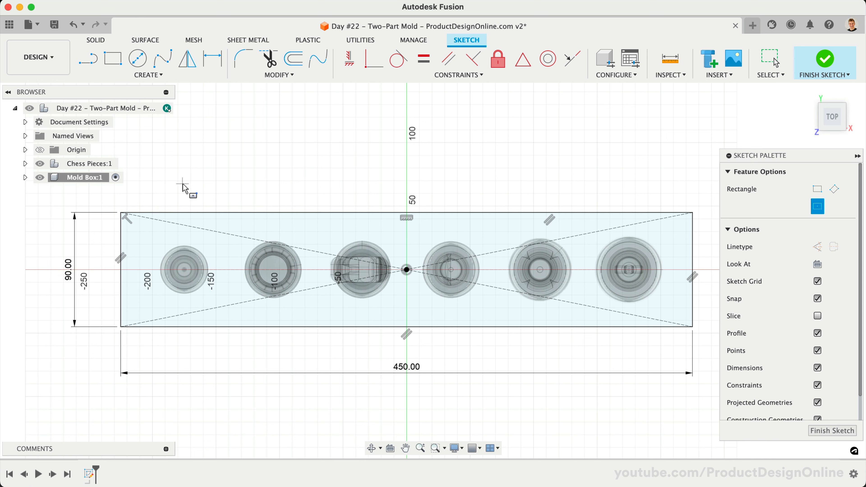
- Extrude the rectangle 160 mm upward as a new body that encloses all the chess pieces
{"action": "left_click", "coordinate": [97, 41]}
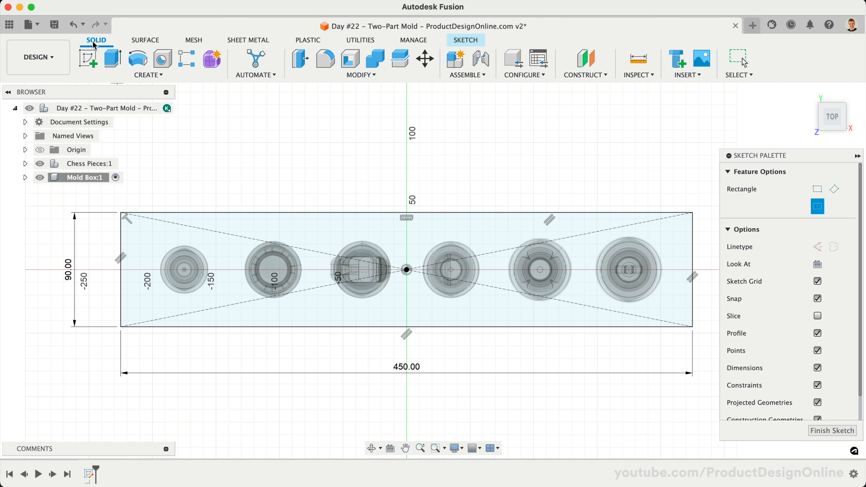
{"action": "left_click", "coordinate": [113, 58]}
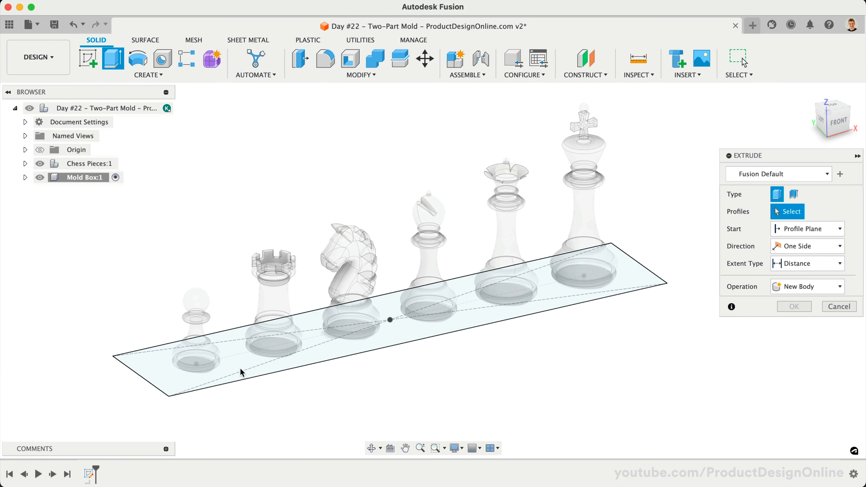
{"action": "left_click", "coordinate": [243, 371]}
{"action": "left_click_drag", "start_coordinate": [389, 307], "coordinate": [389, 121]}
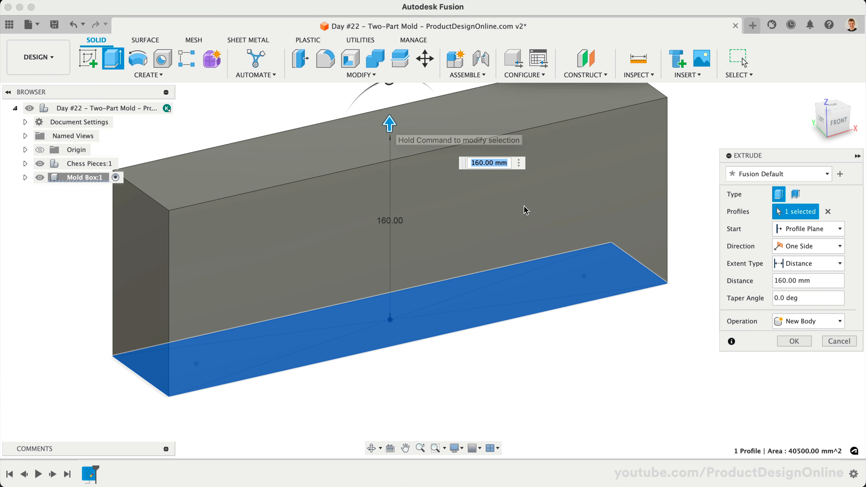
{"action": "left_click", "coordinate": [794, 341]}
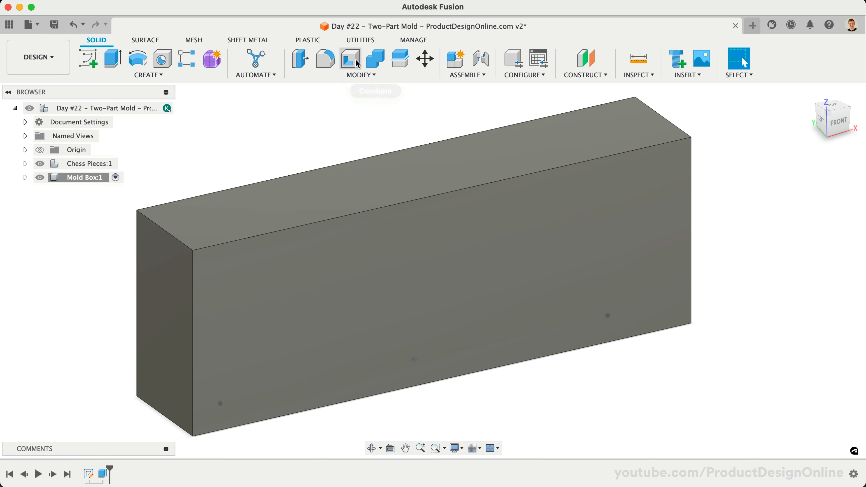
- Combine the box with all six chess pieces as tool bodies, using the Cut operation with Keep Tools enabled
{"action": "left_click", "coordinate": [379, 62]}
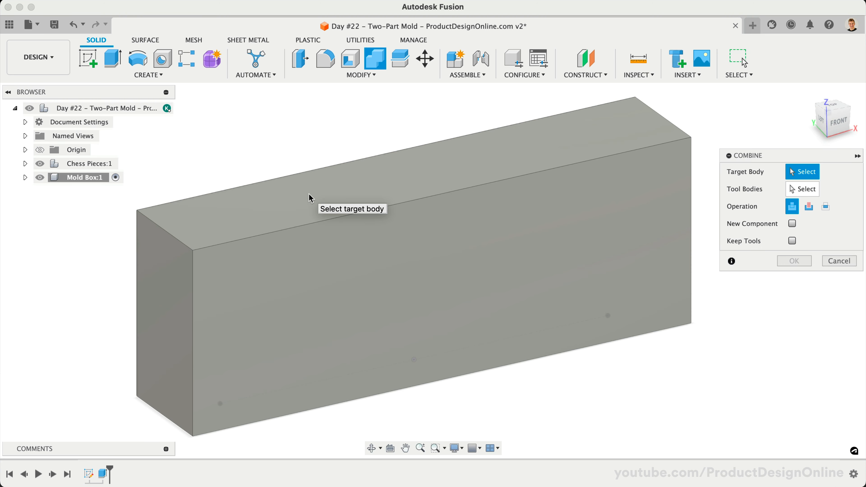
{"action": "left_click", "coordinate": [311, 197]}
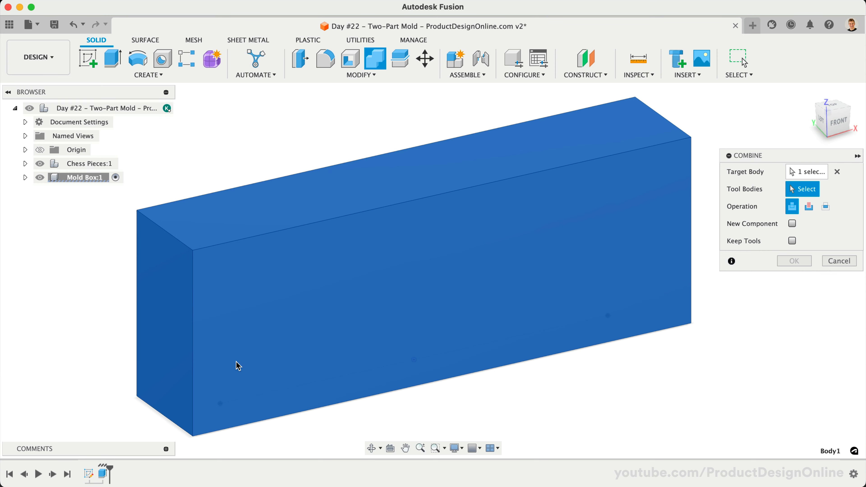
{"action": "left_click", "coordinate": [226, 367]}
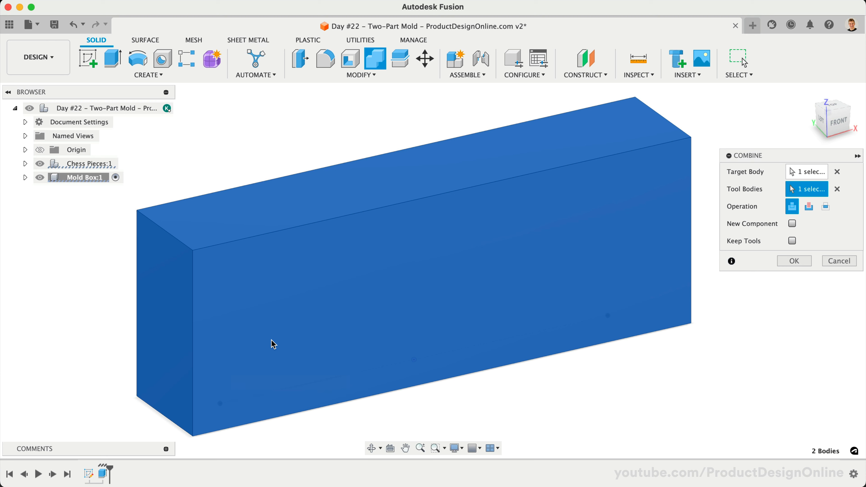
{"action": "left_click", "coordinate": [288, 348]}
{"action": "left_click", "coordinate": [369, 324]}
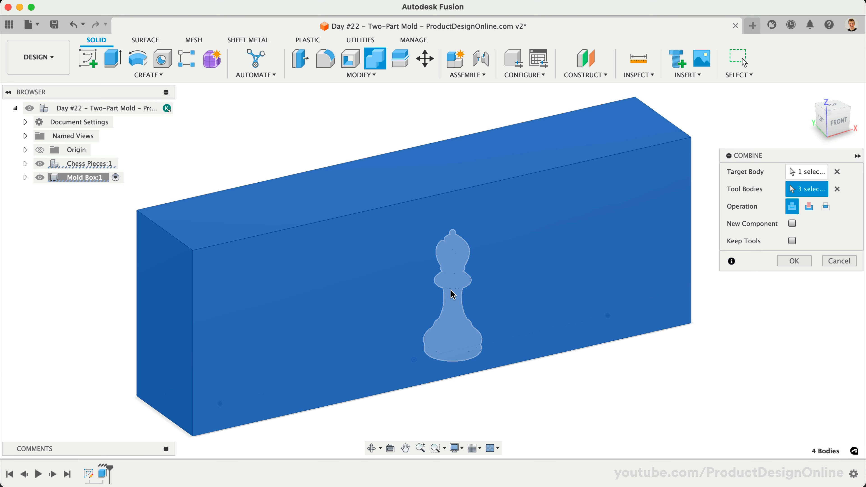
{"action": "left_click", "coordinate": [453, 295]}
{"action": "left_click", "coordinate": [522, 267]}
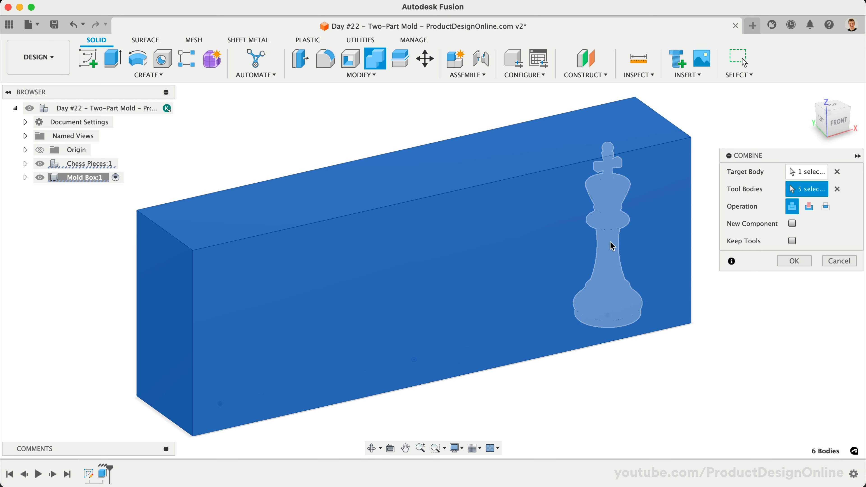
{"action": "left_click", "coordinate": [612, 246]}
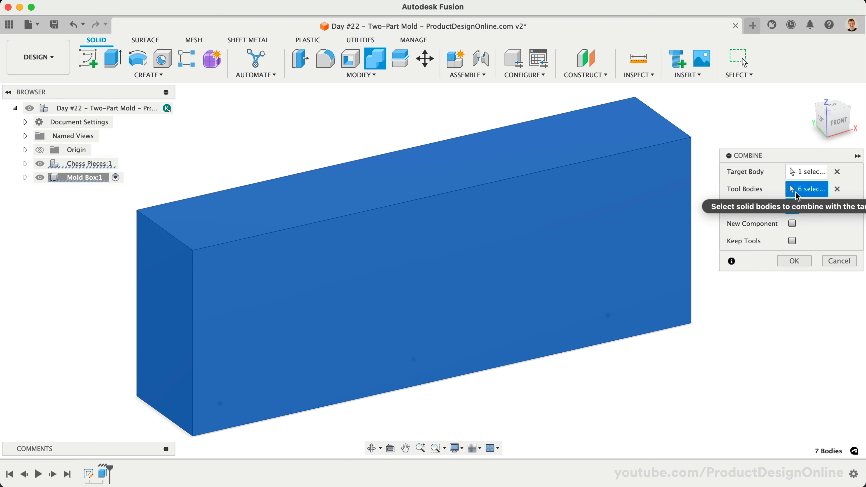
{"action": "left_click", "coordinate": [811, 207]}
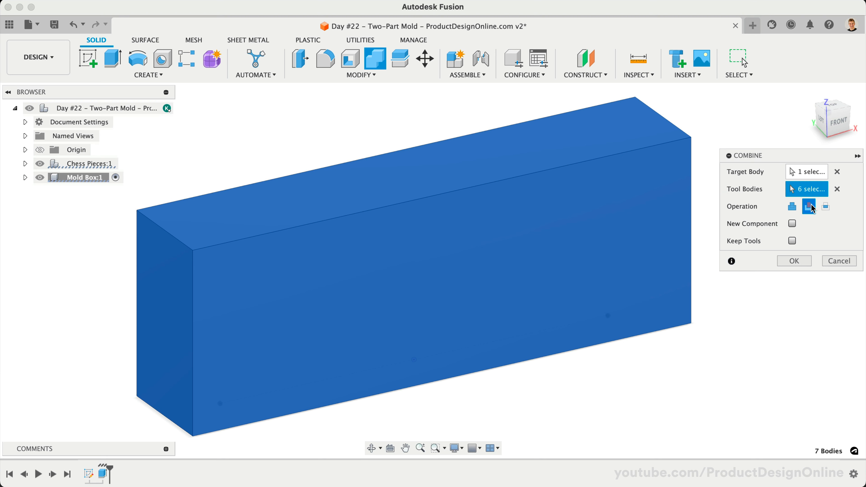
{"action": "left_click", "coordinate": [792, 241]}
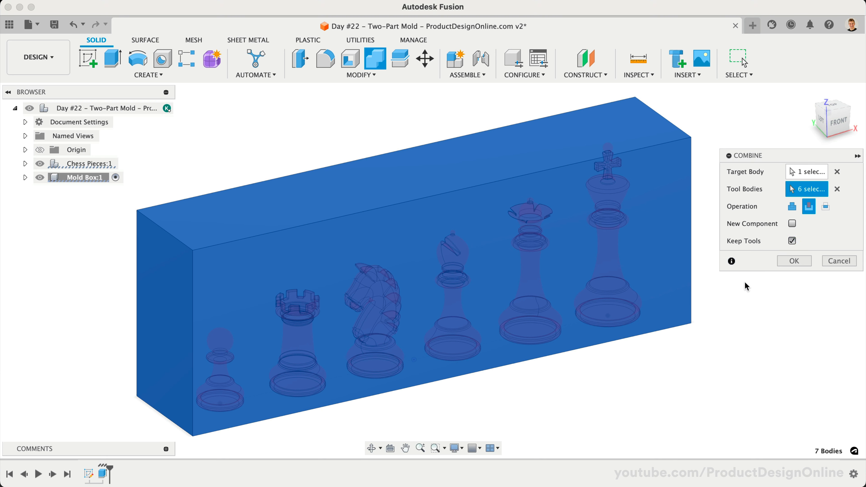
{"action": "left_click", "coordinate": [792, 260]}
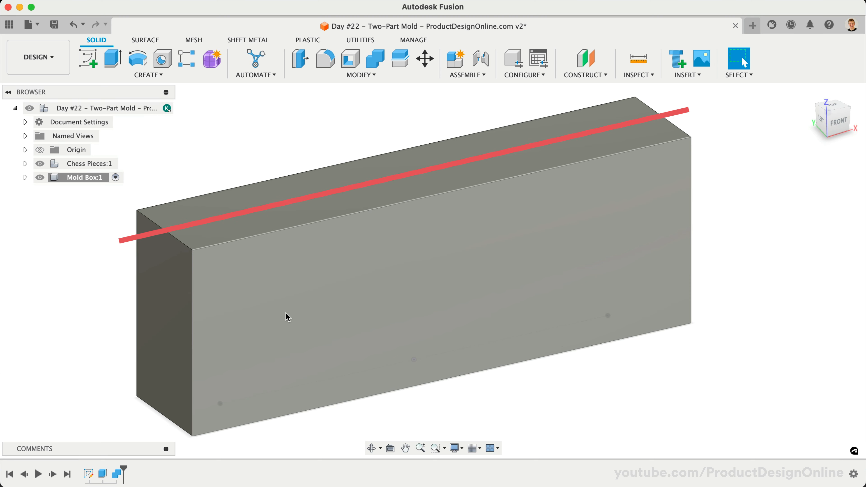
- Show the Mold Box component's origin planes and examine from above where they lie relative to the box's lengthwise centerline
{"action": "left_click", "coordinate": [25, 177]}
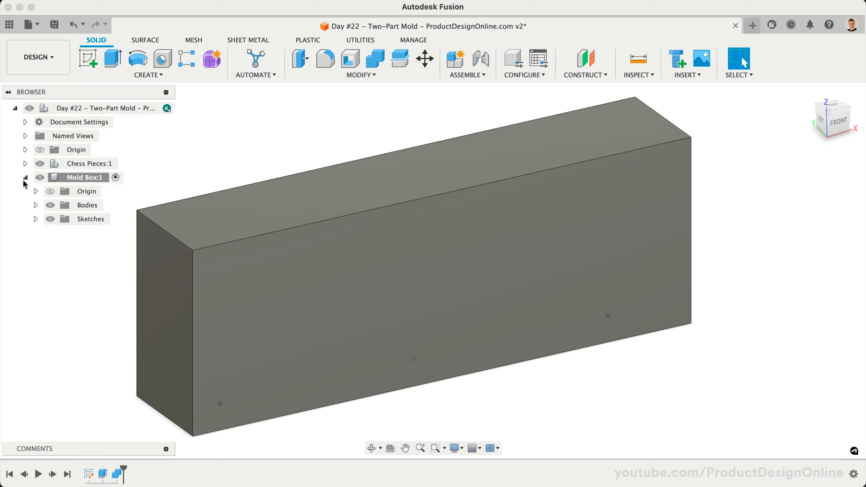
{"action": "left_click", "coordinate": [50, 191]}
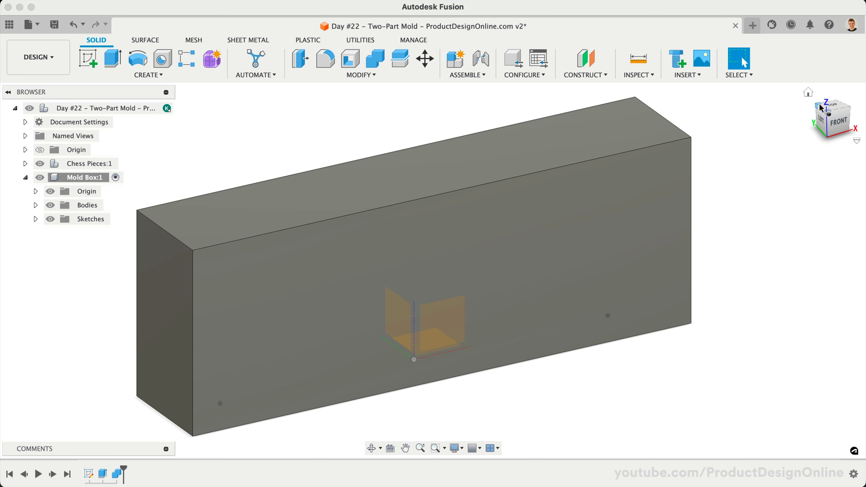
{"action": "left_click_drag", "start_coordinate": [836, 113], "coordinate": [833, 109]}
{"action": "left_click", "coordinate": [834, 109]}
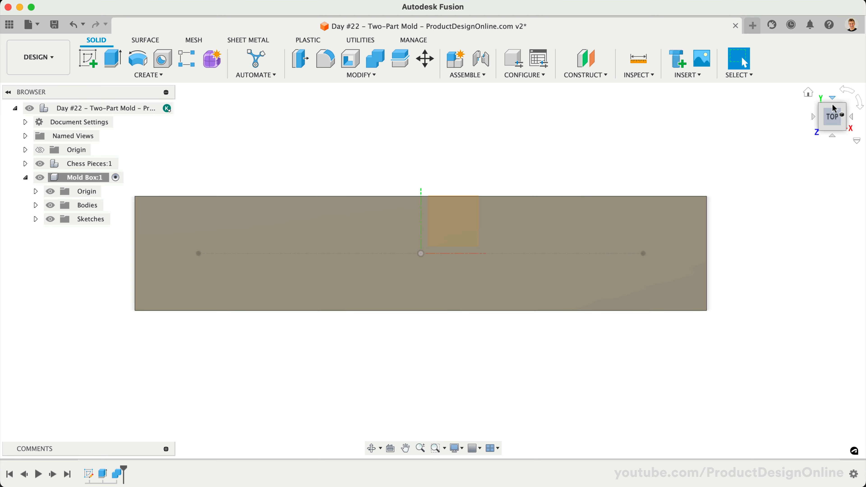
{"action": "left_click", "coordinate": [403, 253]}
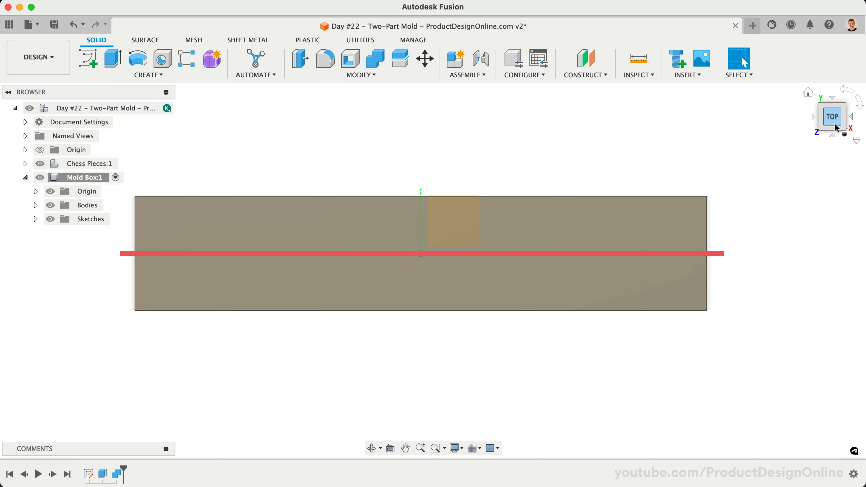
{"action": "left_click", "coordinate": [600, 77]}
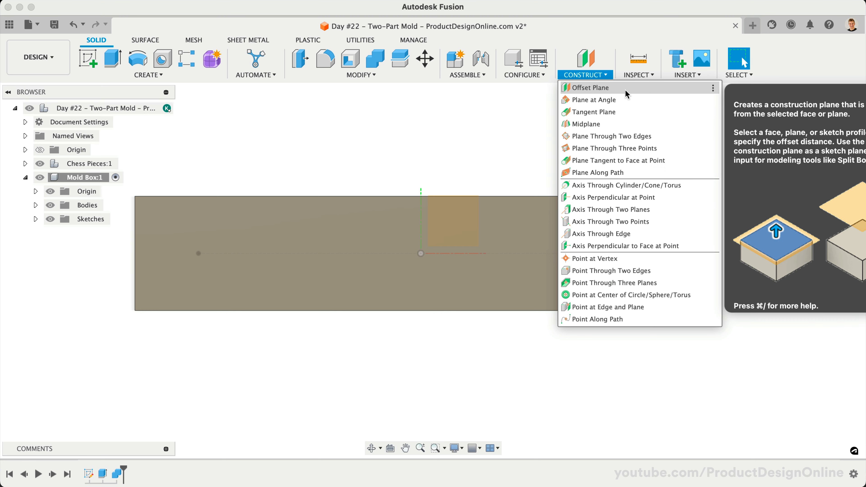
{"action": "left_click", "coordinate": [505, 130]}
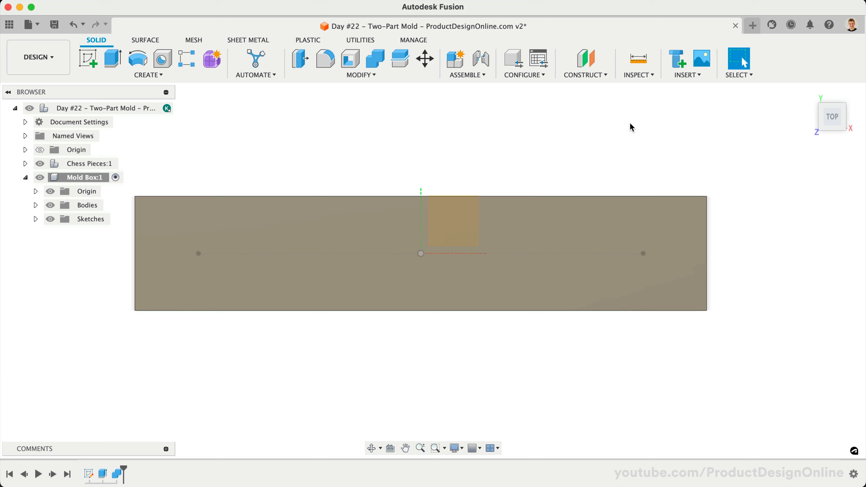
{"action": "left_click", "coordinate": [836, 129]}
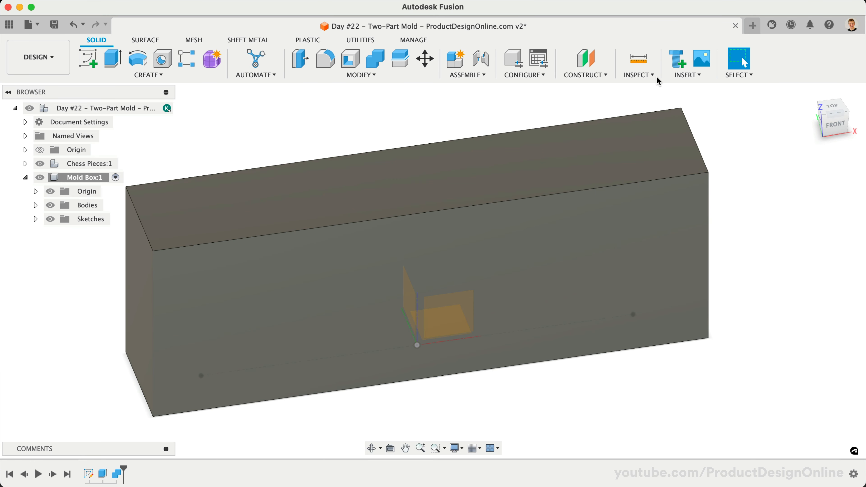
- Split the mold box body in two along the Mold Box component's XZ origin plane, and hide that component's origin
{"action": "left_click", "coordinate": [403, 60]}
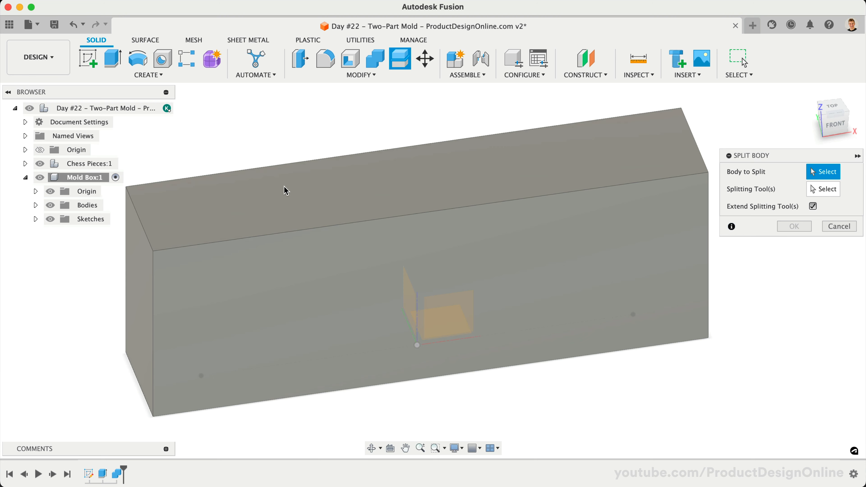
{"action": "left_click", "coordinate": [286, 190]}
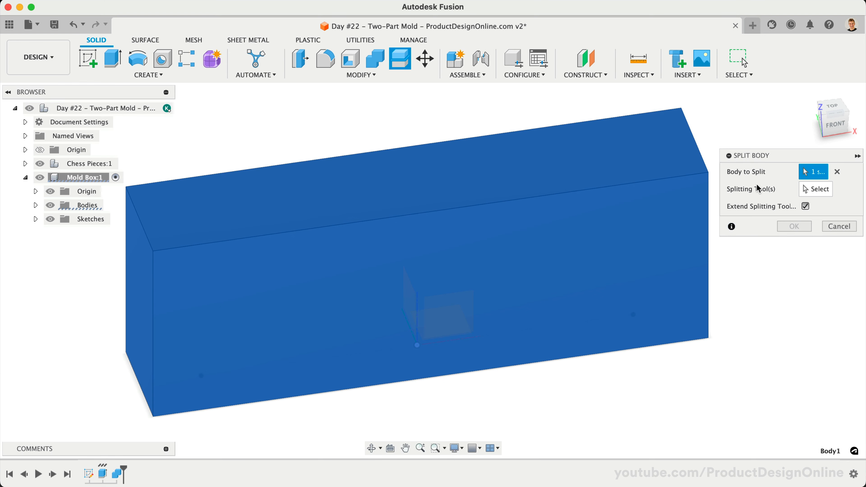
{"action": "left_click", "coordinate": [805, 191]}
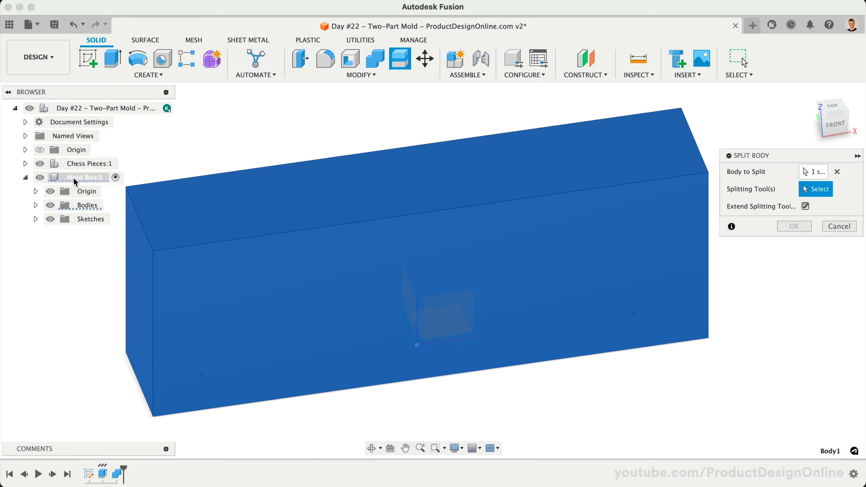
{"action": "left_click", "coordinate": [36, 191]}
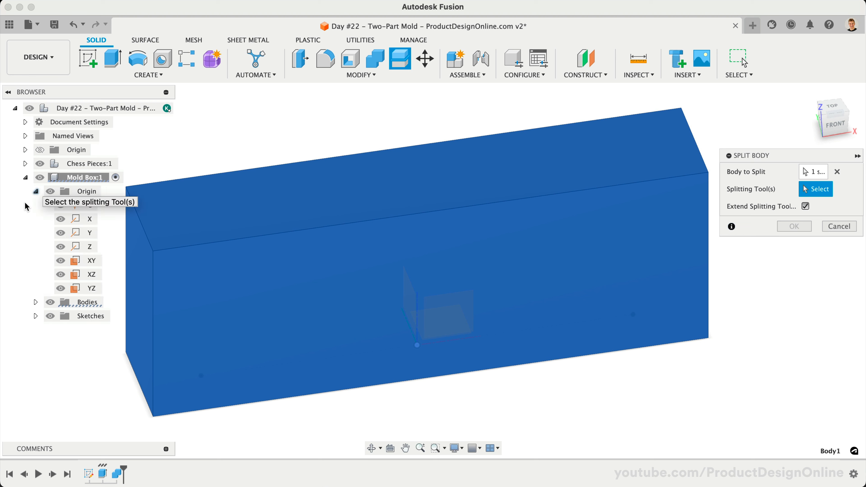
{"action": "left_click", "coordinate": [93, 279]}
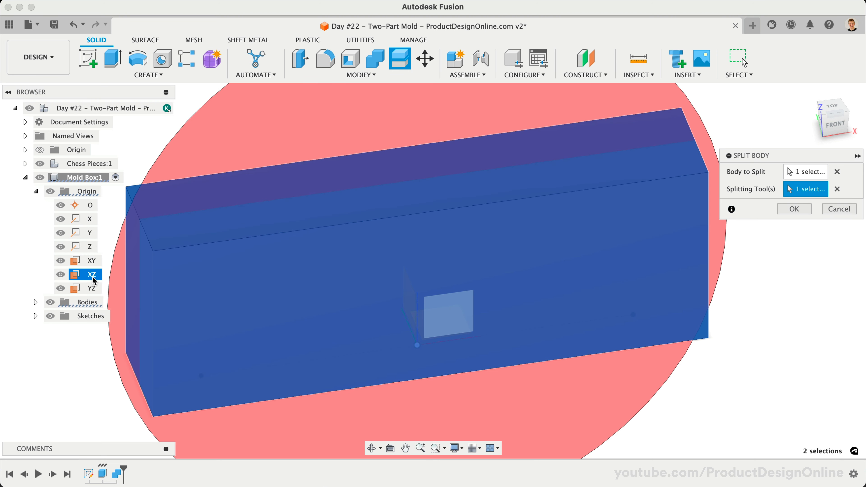
{"action": "left_click", "coordinate": [50, 191]}
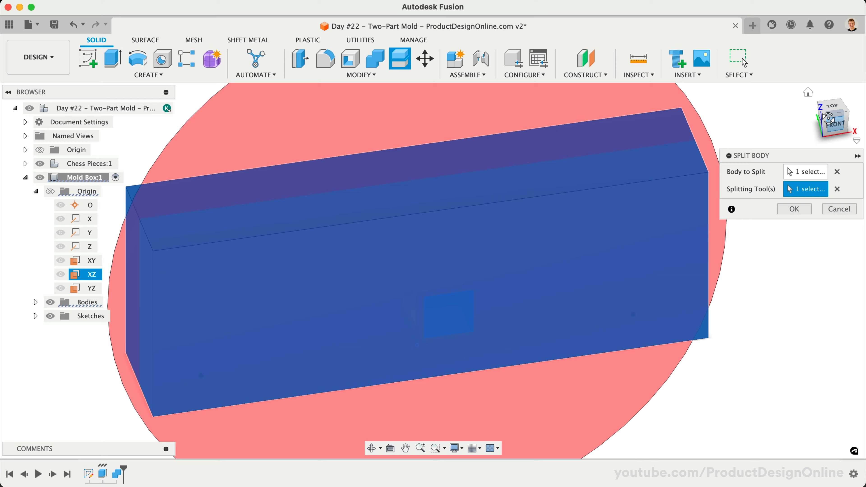
{"action": "mouse_move", "coordinate": [838, 120]}
{"action": "left_mouse_down"}
{"action": "mouse_move", "coordinate": [765, 117]}
{"action": "mouse_move", "coordinate": [818, 121]}
{"action": "left_mouse_up"}
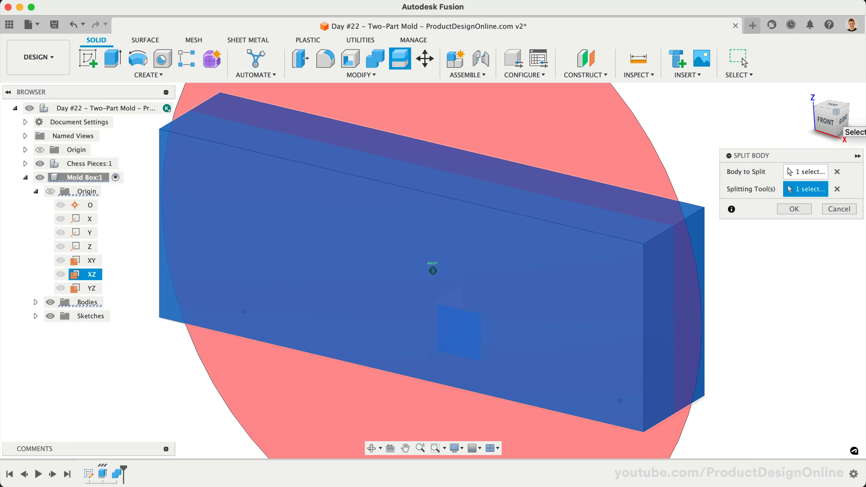
{"action": "left_click", "coordinate": [794, 209]}
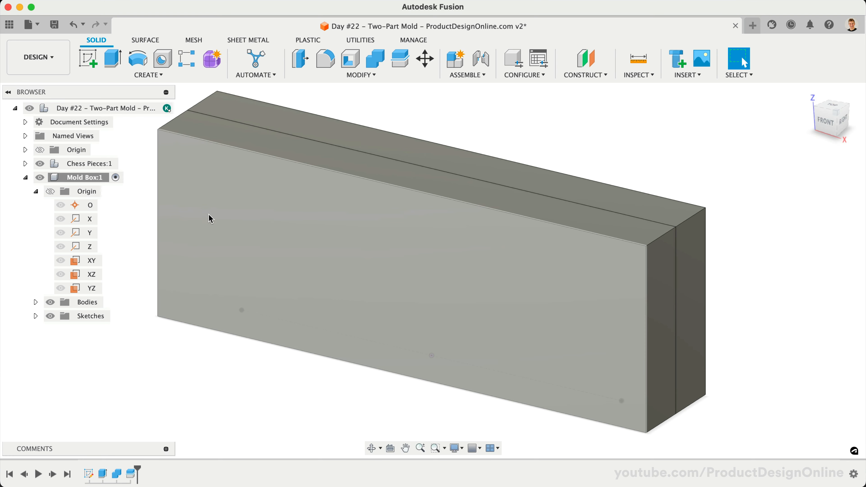
- Rename the front mold half (Body1) to Left and the rear mold half (Body2) to Right
{"action": "left_click", "coordinate": [35, 191]}
{"action": "left_click", "coordinate": [35, 205]}
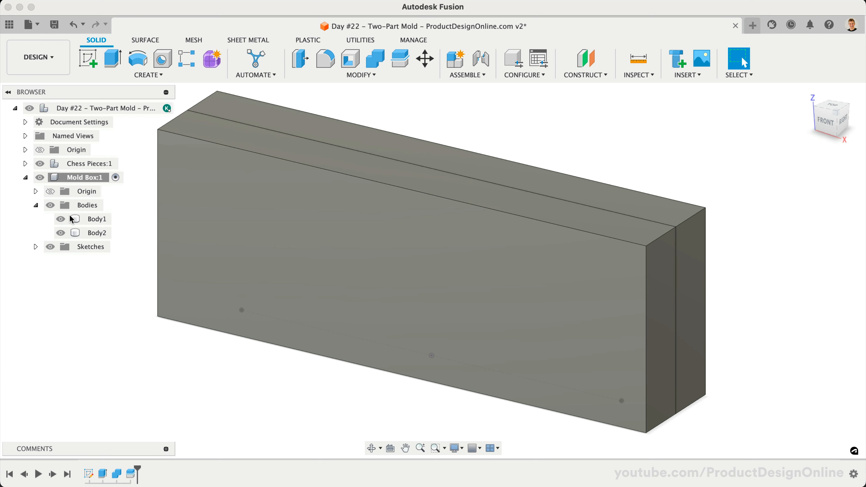
{"action": "left_click", "coordinate": [71, 219]}
{"action": "left_click", "coordinate": [94, 219]}
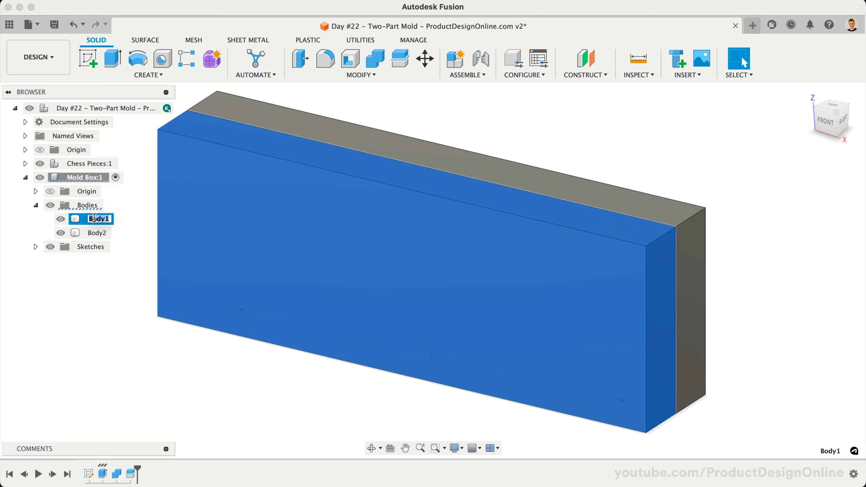
{"action": "type", "text": "Left"}
{"action": "left_click", "coordinate": [92, 233]}
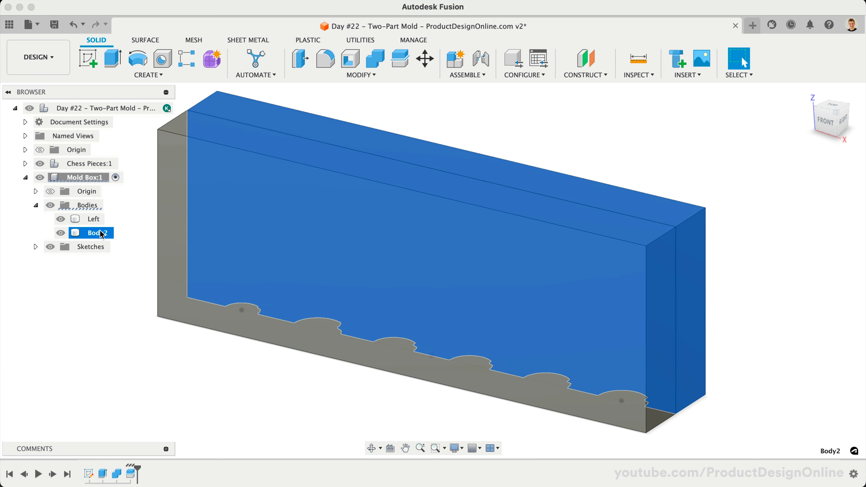
{"action": "left_click", "coordinate": [94, 233]}
{"action": "type", "text": "Right"}
{"action": "key", "text": "Return"}
{"action": "left_click", "coordinate": [78, 315]}
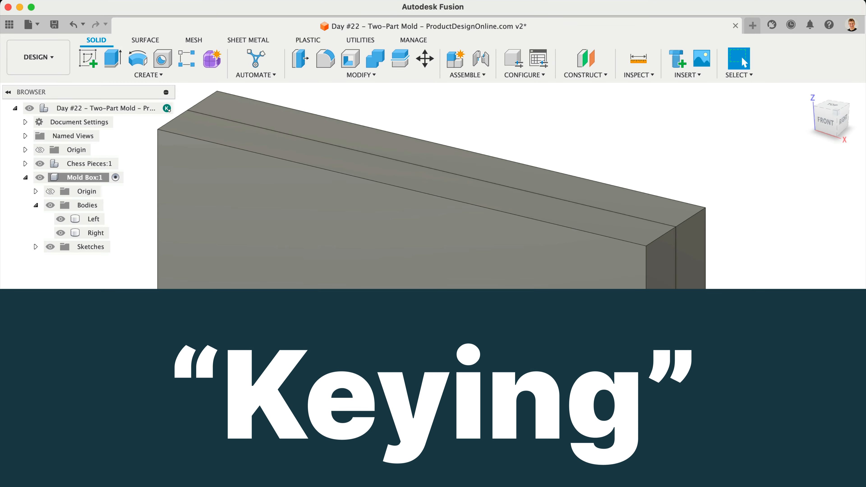